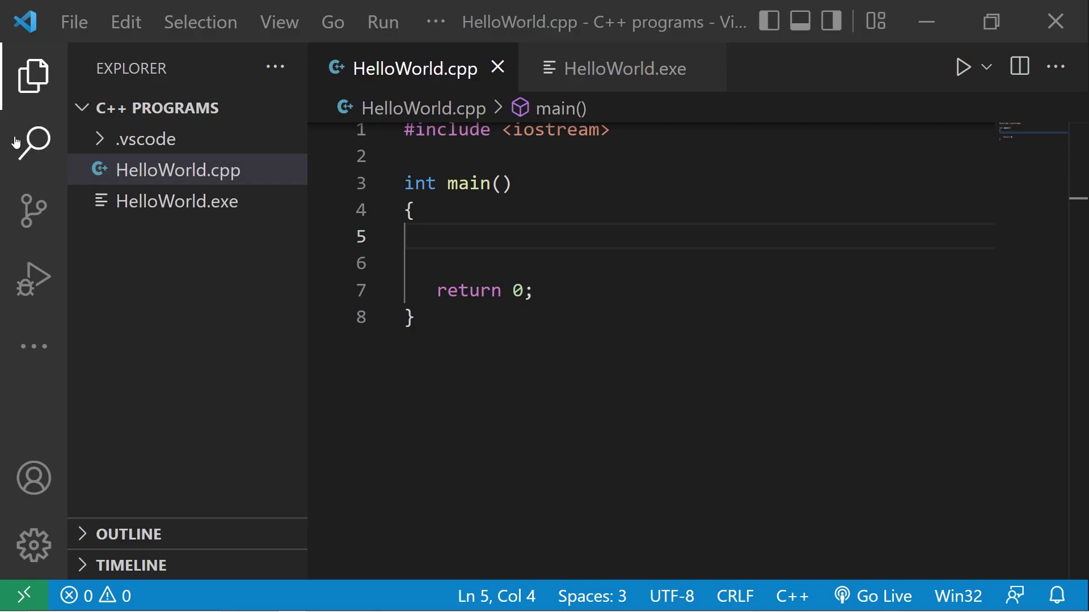
Declare std::string name; and open an if(name.empty()) block below it.
left_click(468, 240)
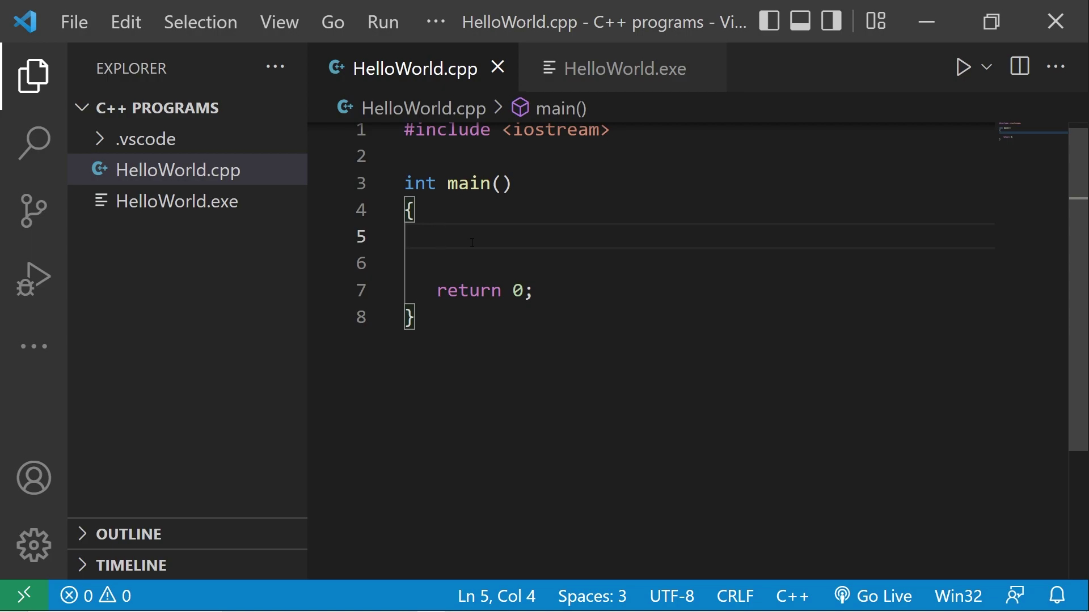
type("std")
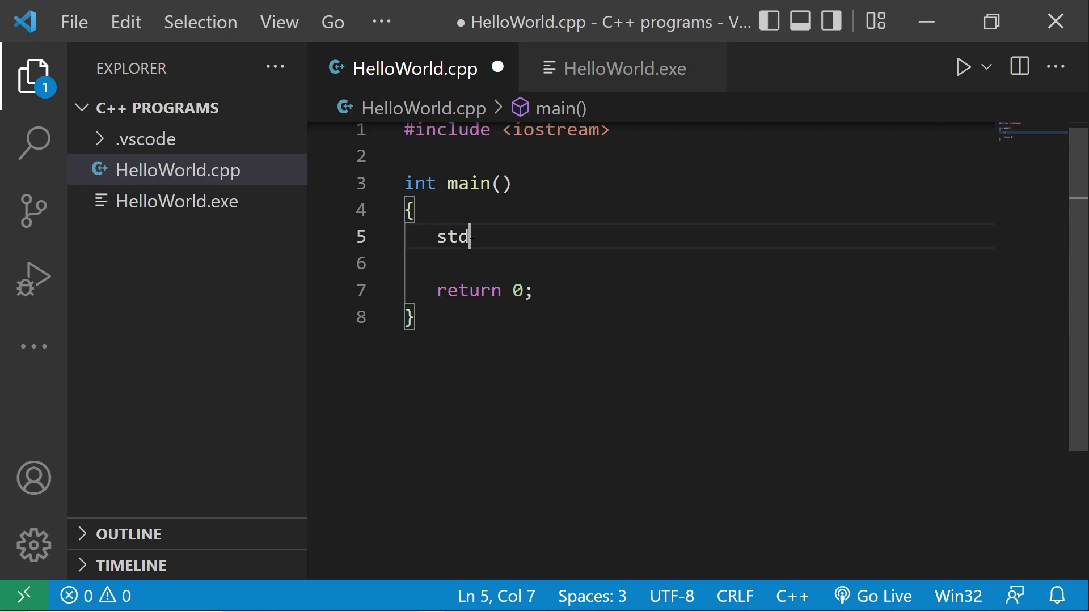
type("::")
type("string name")
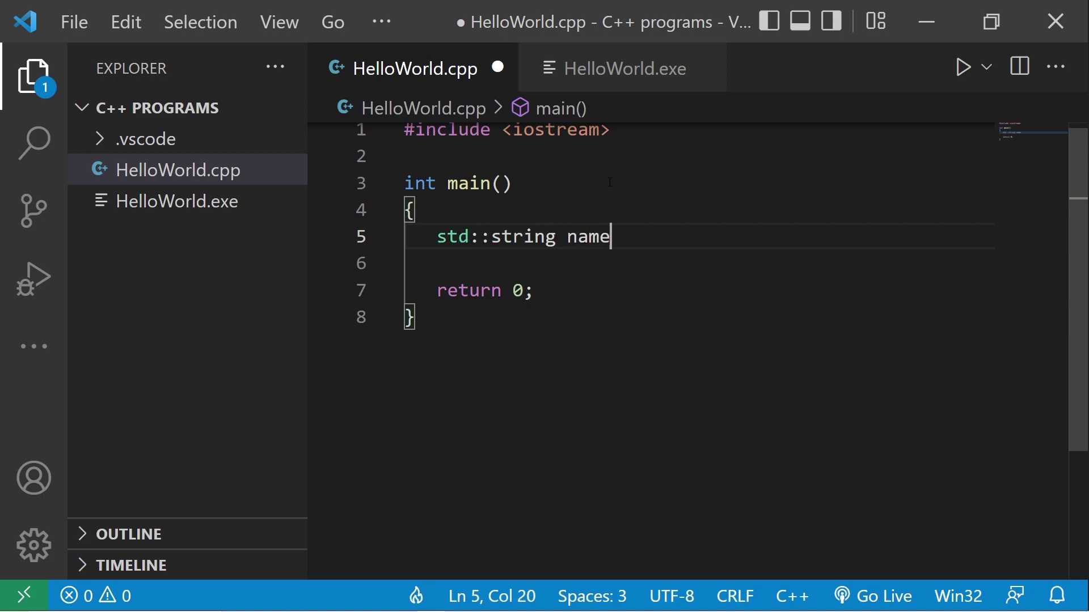
type(";")
key("Return")
key("Return")
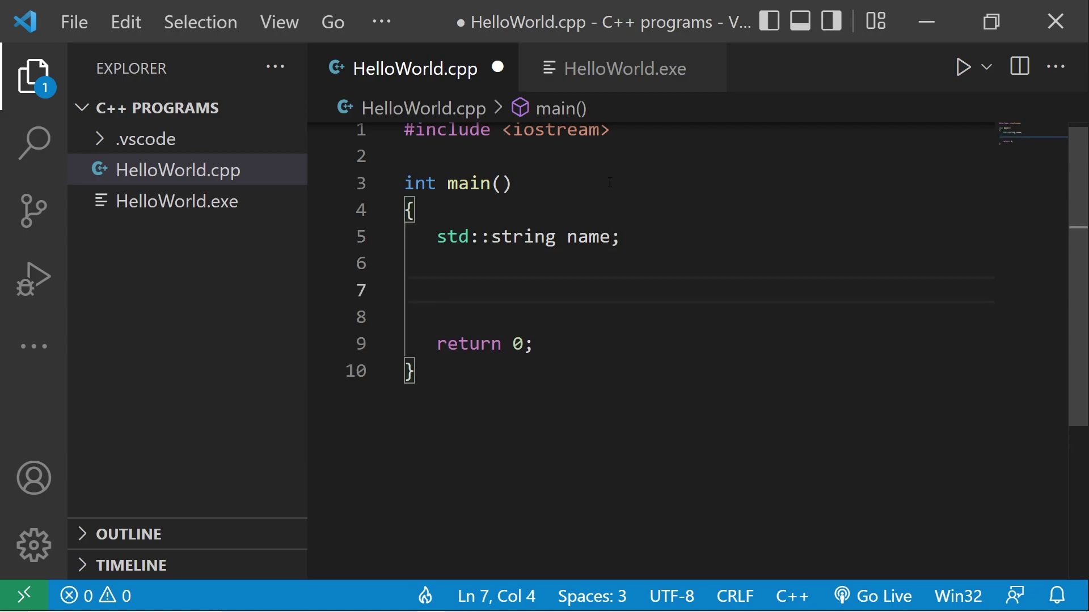
type("if()")
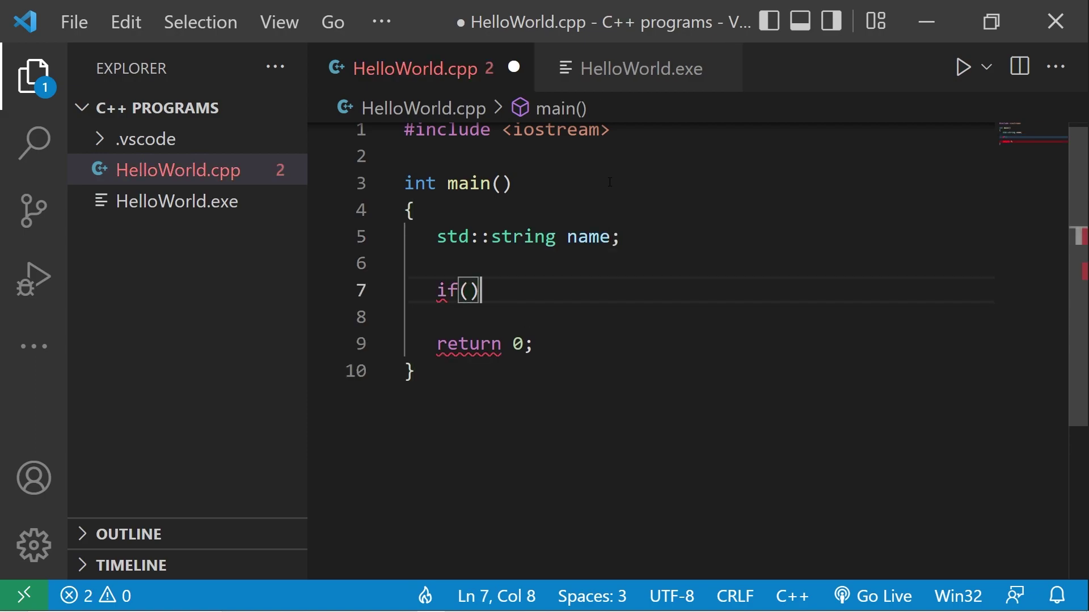
key("Left")
type("name.")
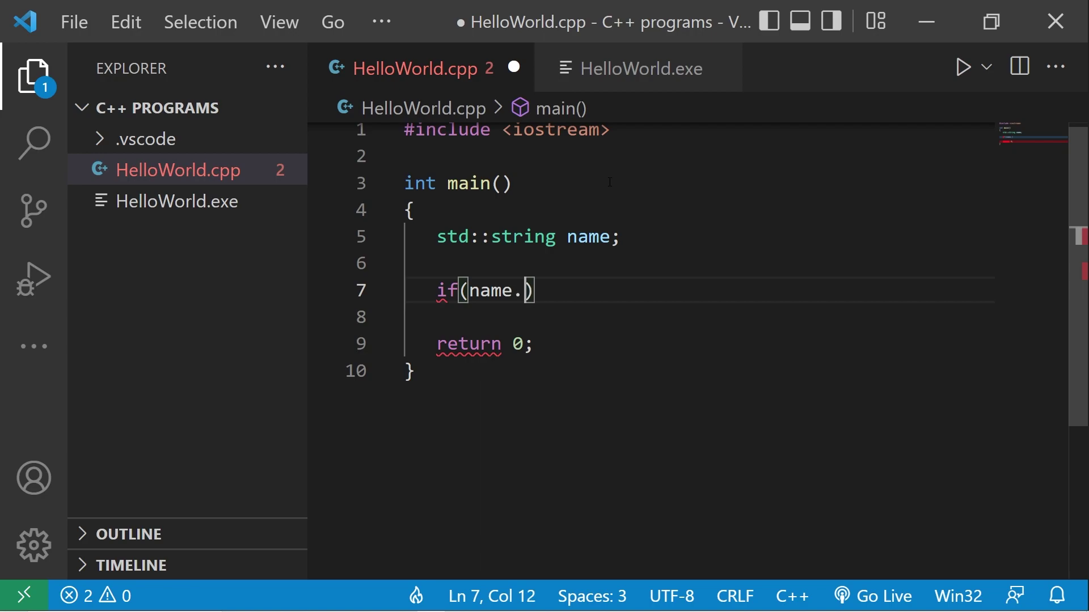
type("empty()")
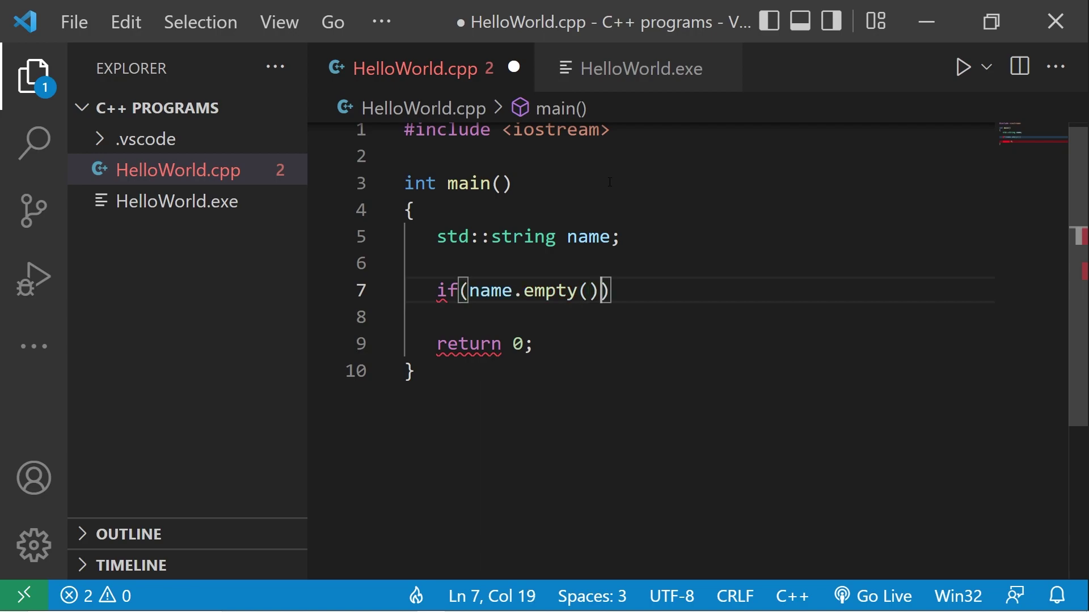
type(")")
type("{")
key("Return")
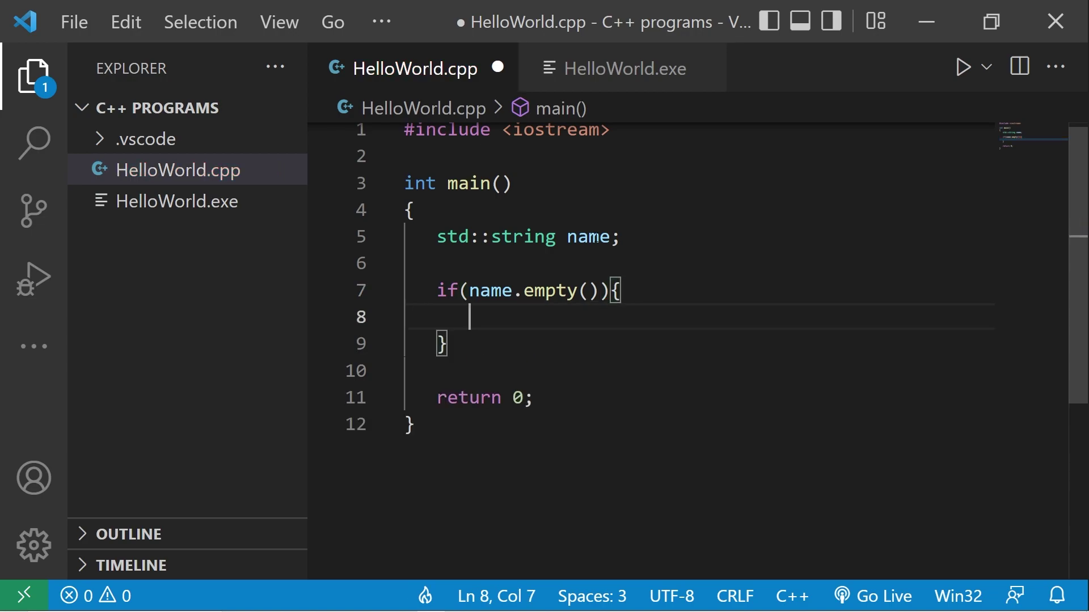
Inside the if, prompt with std::cout and read input via std::getline(std::cin, name).
double_click(588, 237)
key("Down")
key("Down")
key("Down")
type("std::cout")
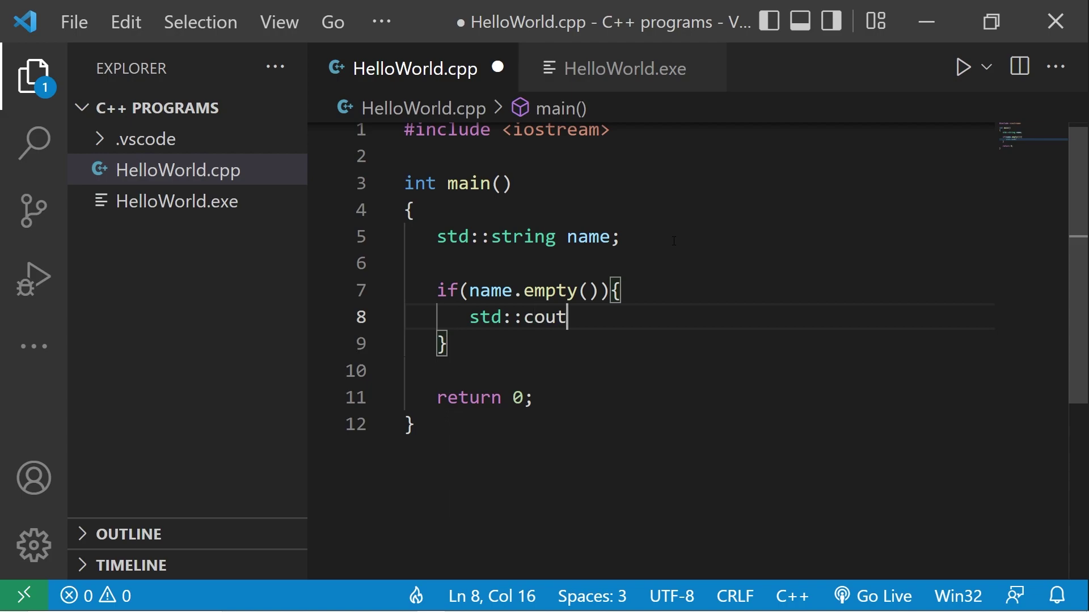
type(" << \"")
type("Enter your nam")
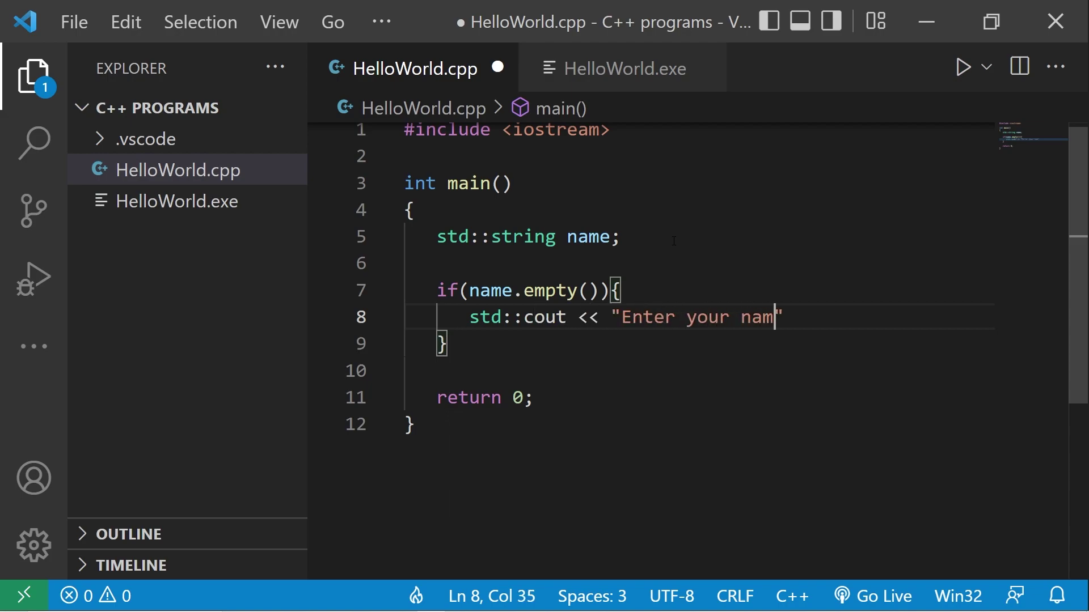
type("e: \";")
key("Return")
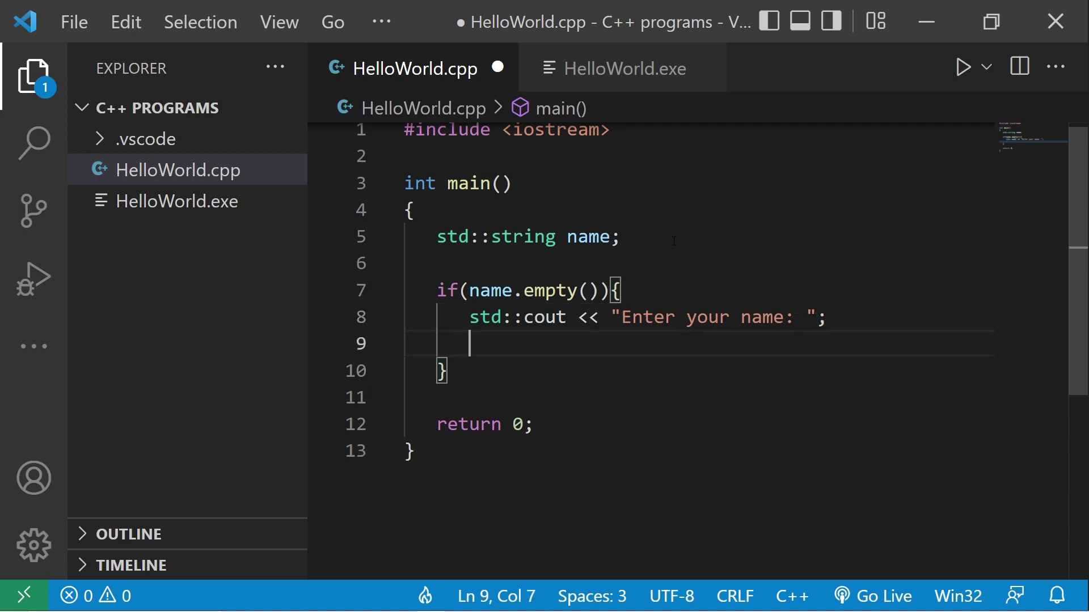
type("std:")
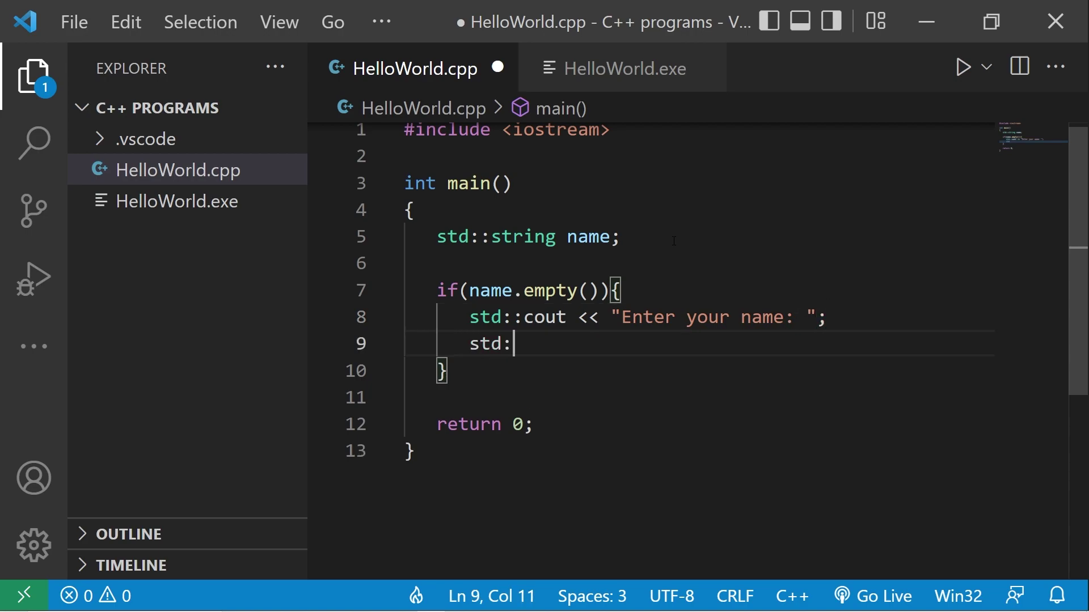
type(":getline()")
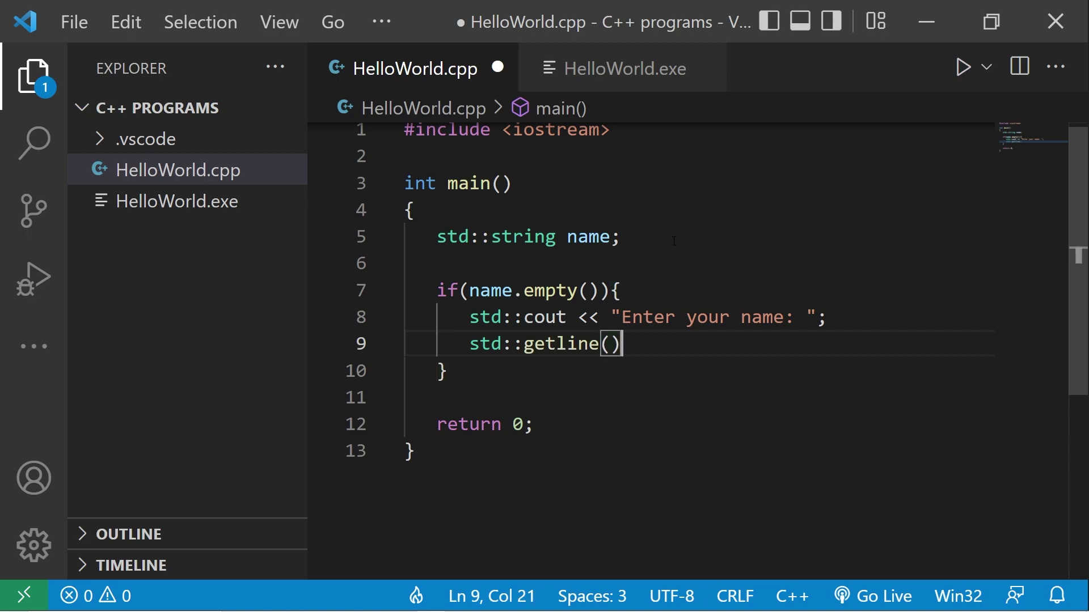
key("Left")
type("std::c")
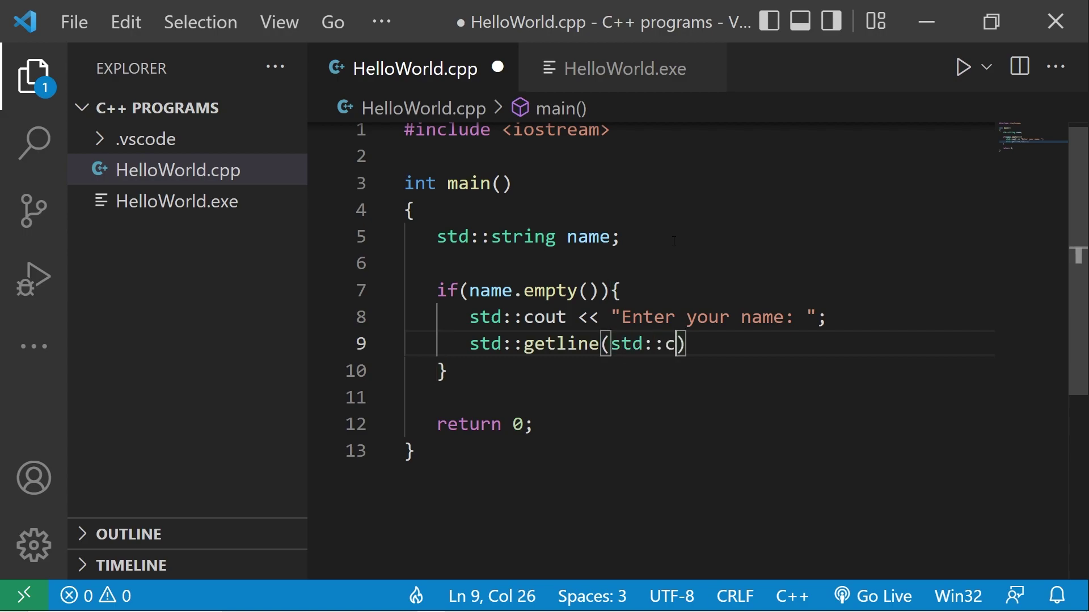
type("in")
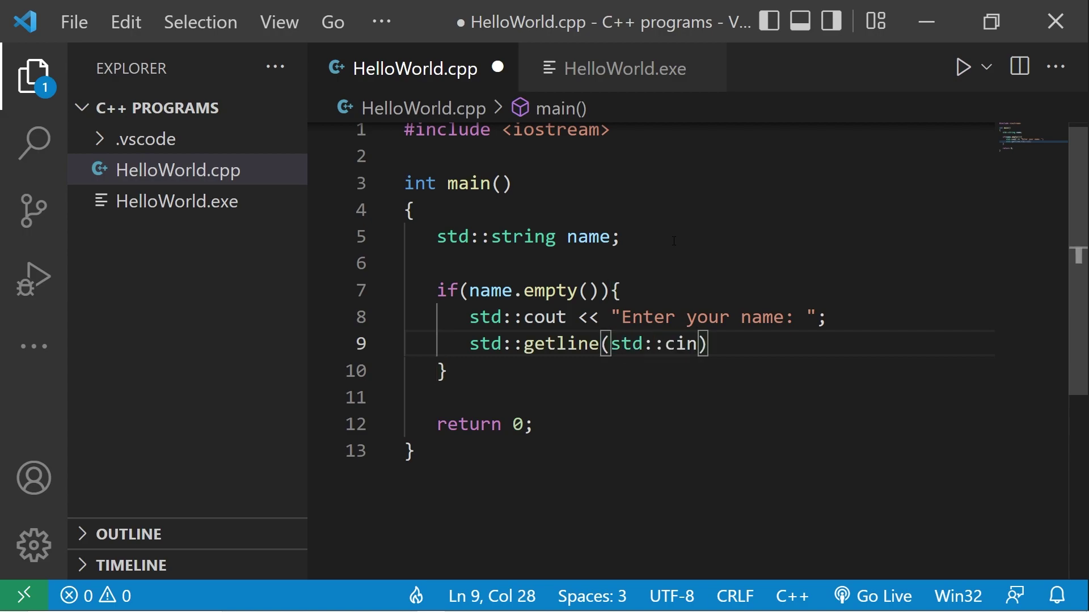
type(", name)")
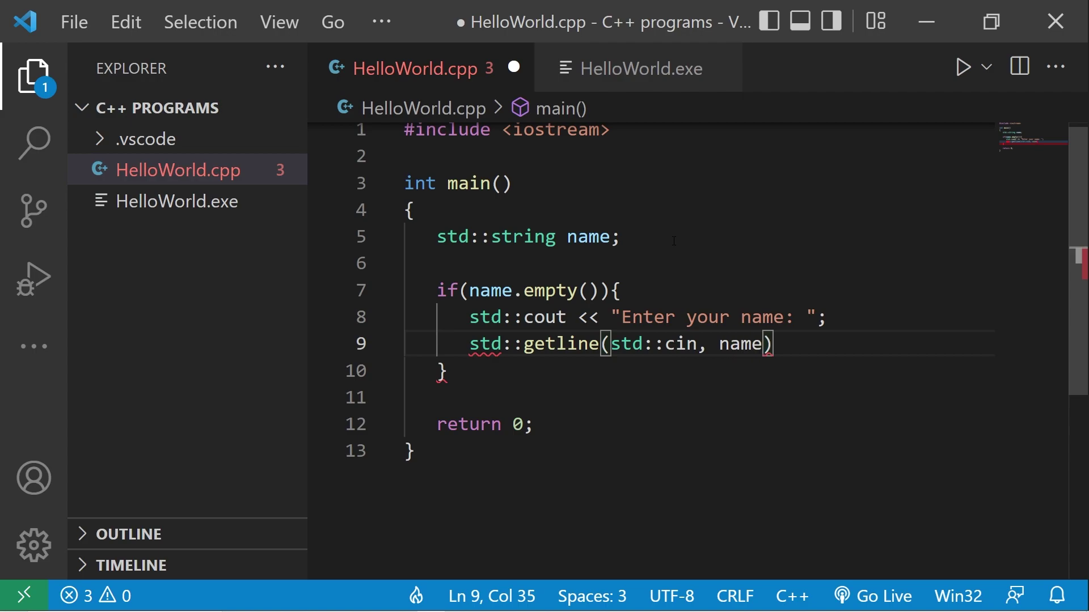
type(";")
key("Down")
key("Return")
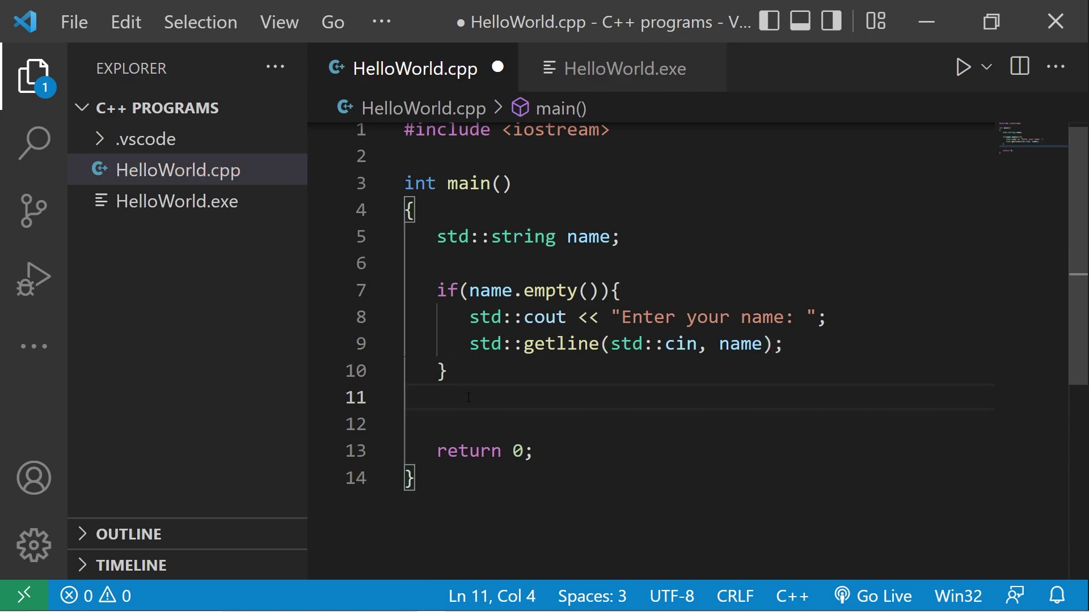
Add std::cout << "Hello " << name; after the if block and save the file.
key("Return")
type("std::")
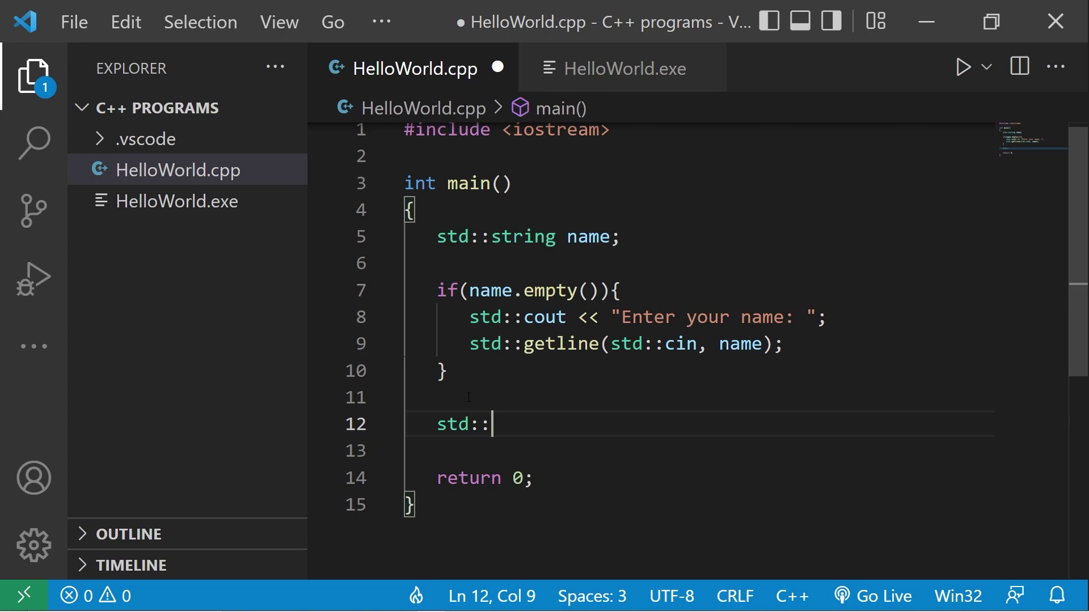
type("co")
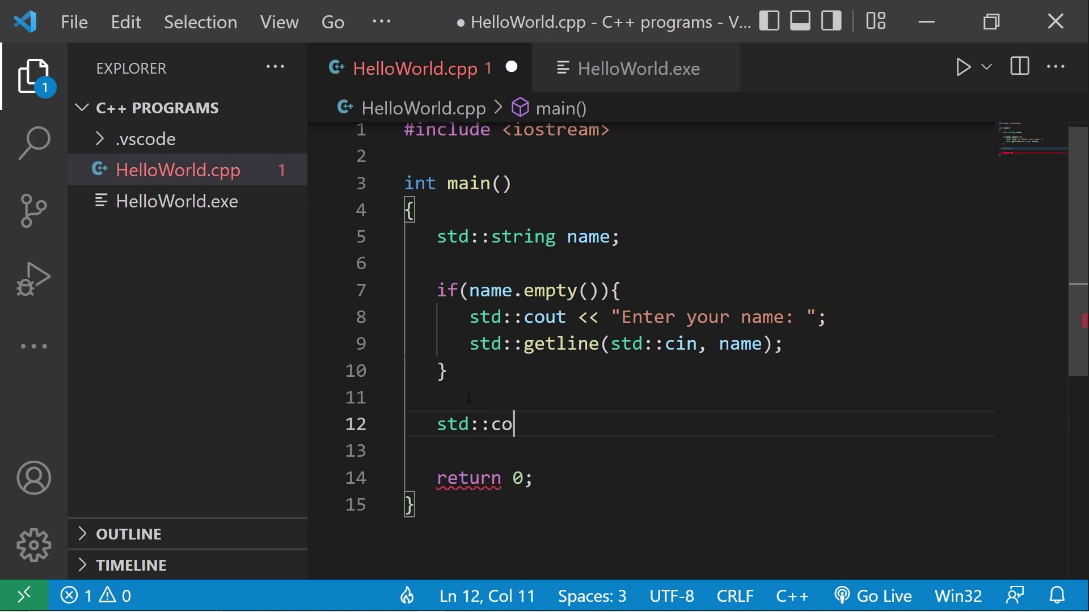
type("ut << \"")
type("Hello \" ")
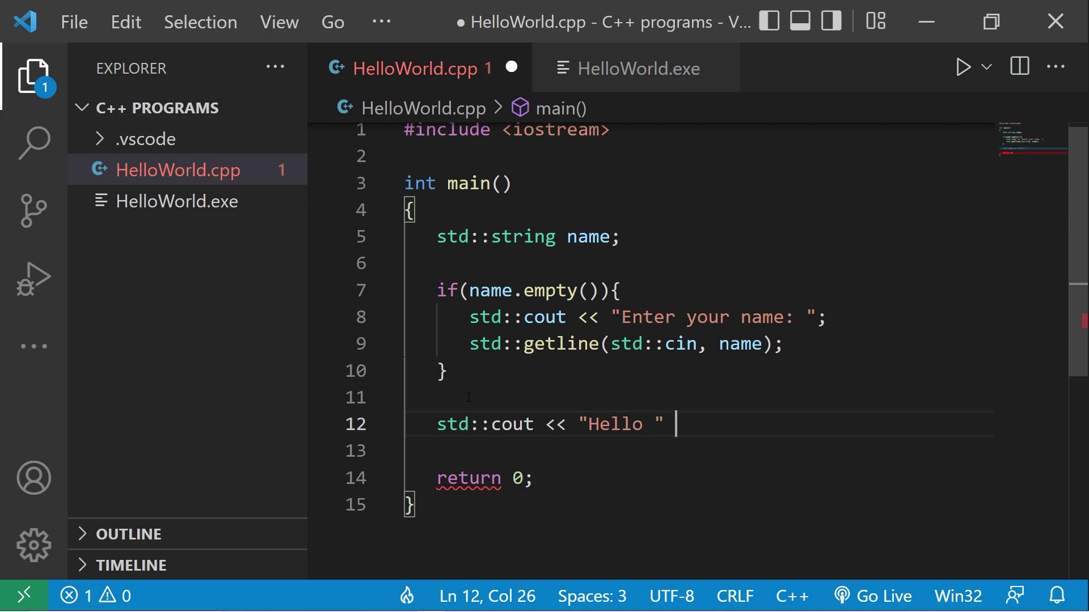
type("<< name;")
key("ctrl+s")
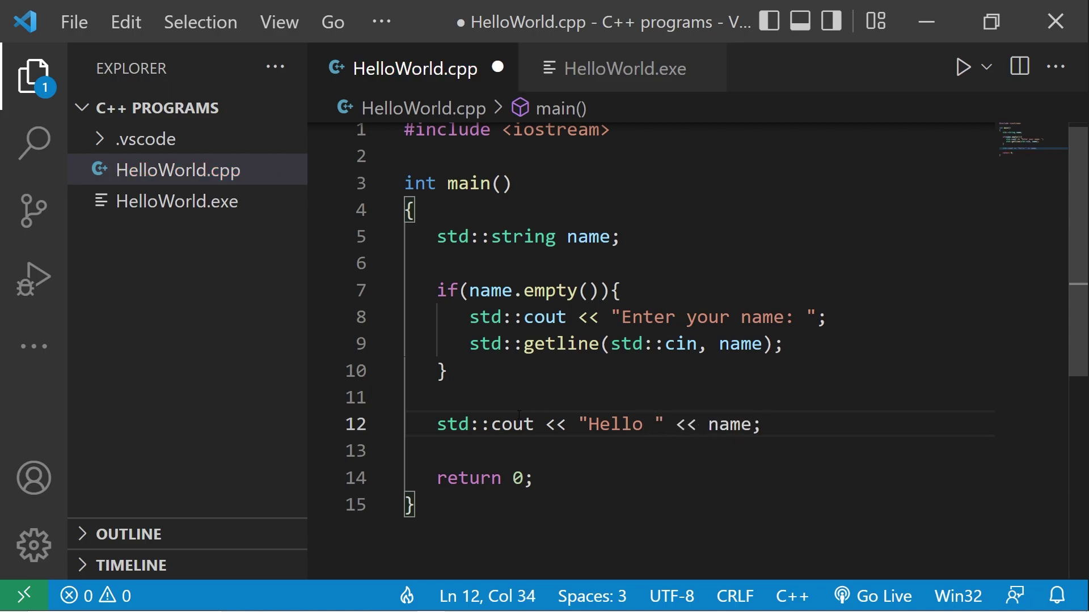
Run the program with an empty name so only Hello prints, then select if on line 7.
key("ctrl+alt+n")
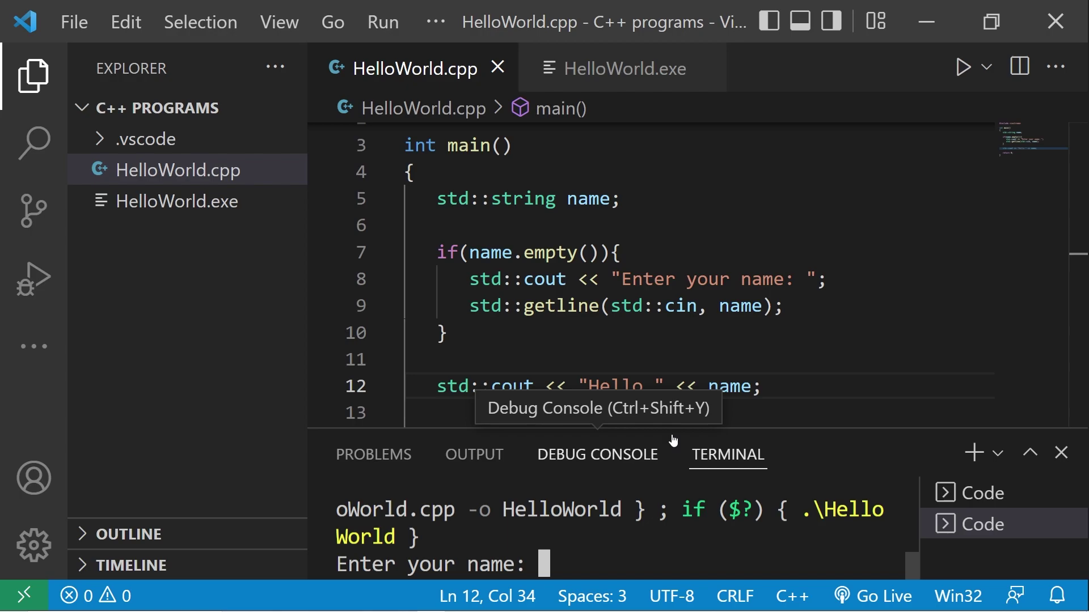
key("Return")
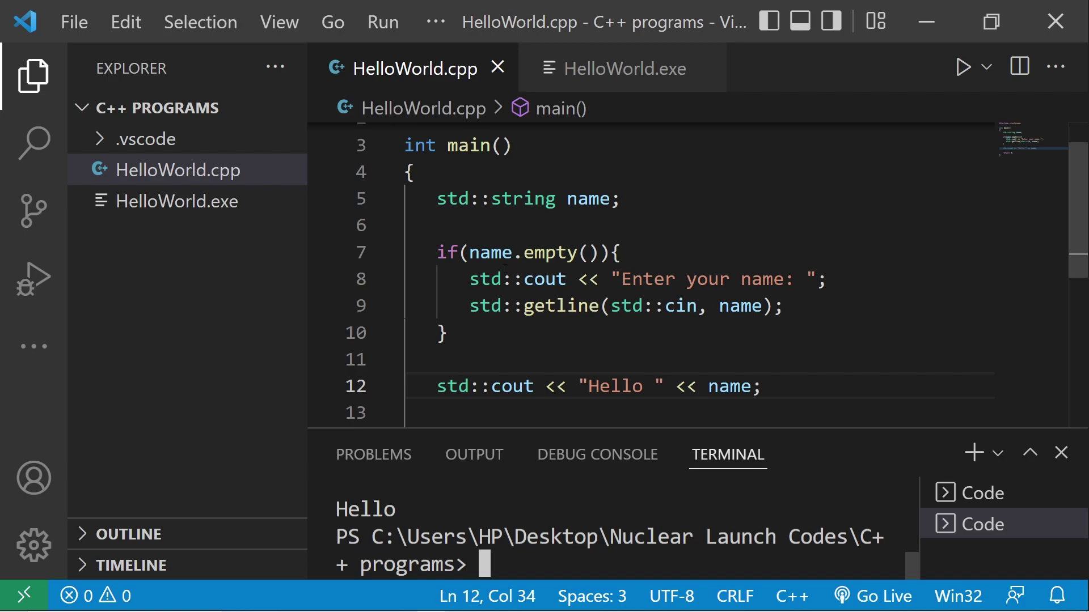
double_click(447, 252)
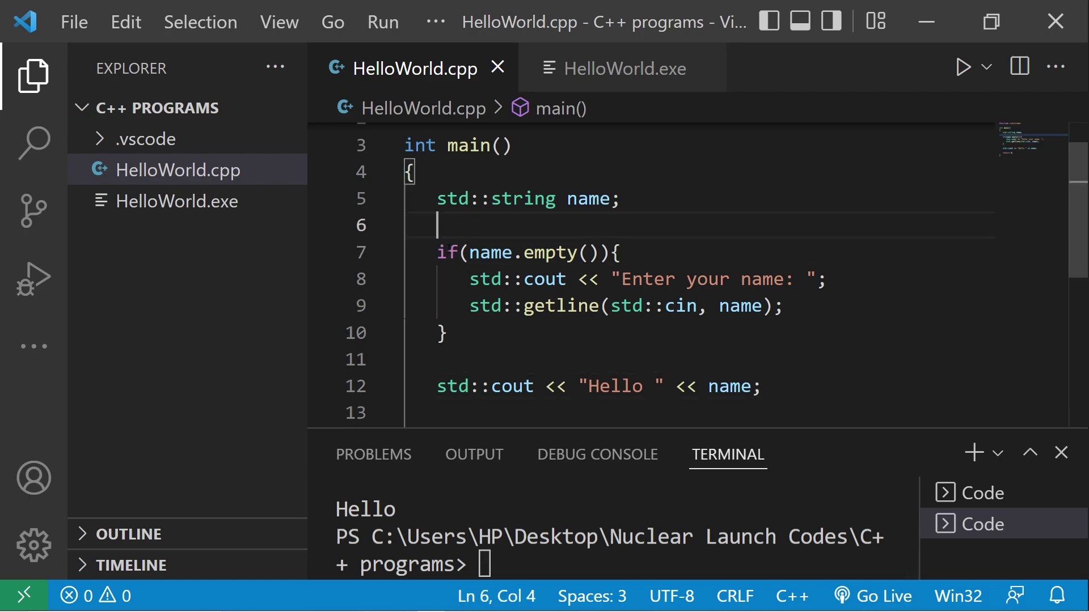
type("while")
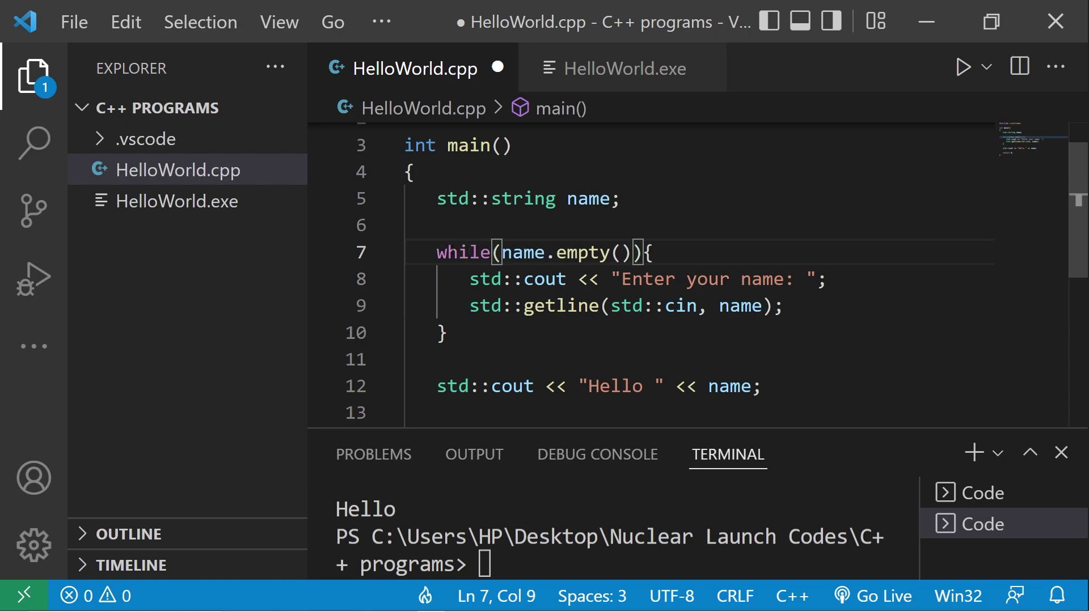
left_click_drag(502, 253, 639, 252)
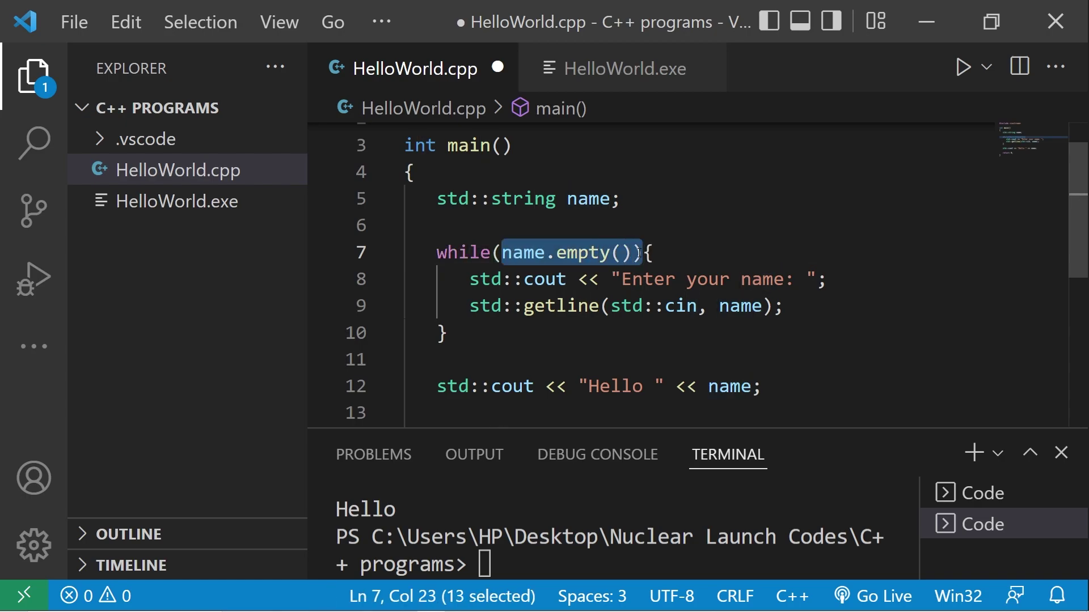
left_click_drag(458, 279, 802, 305)
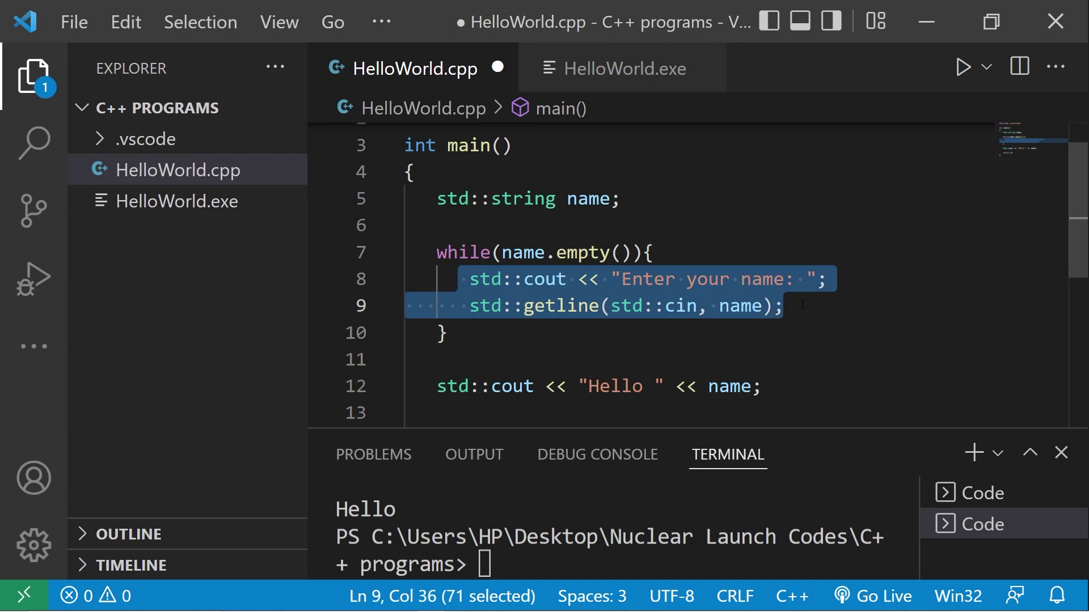
double_click(441, 332)
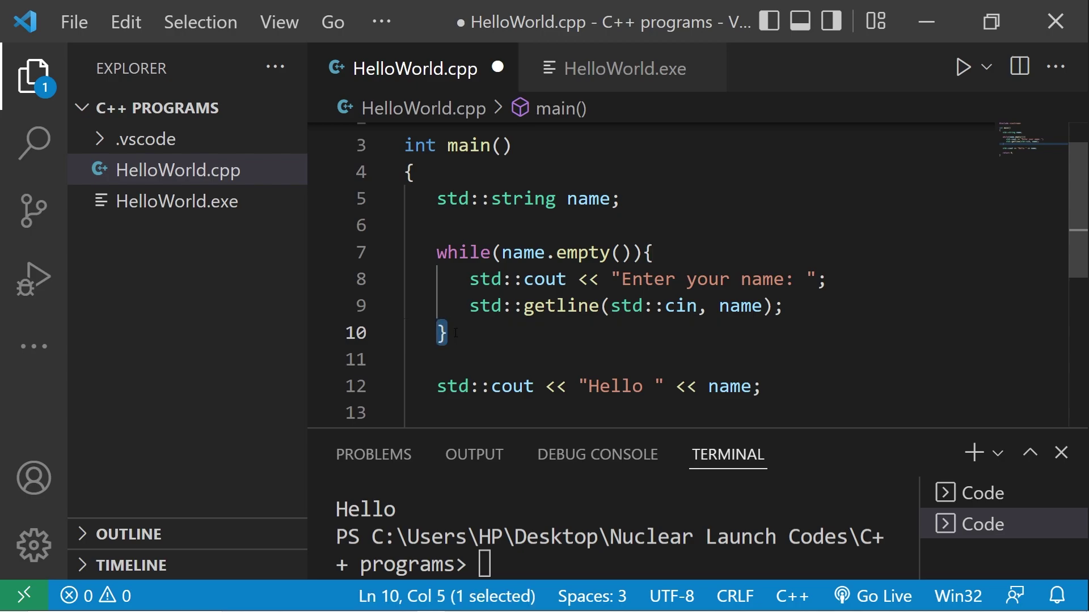
left_click_drag(502, 253, 632, 253)
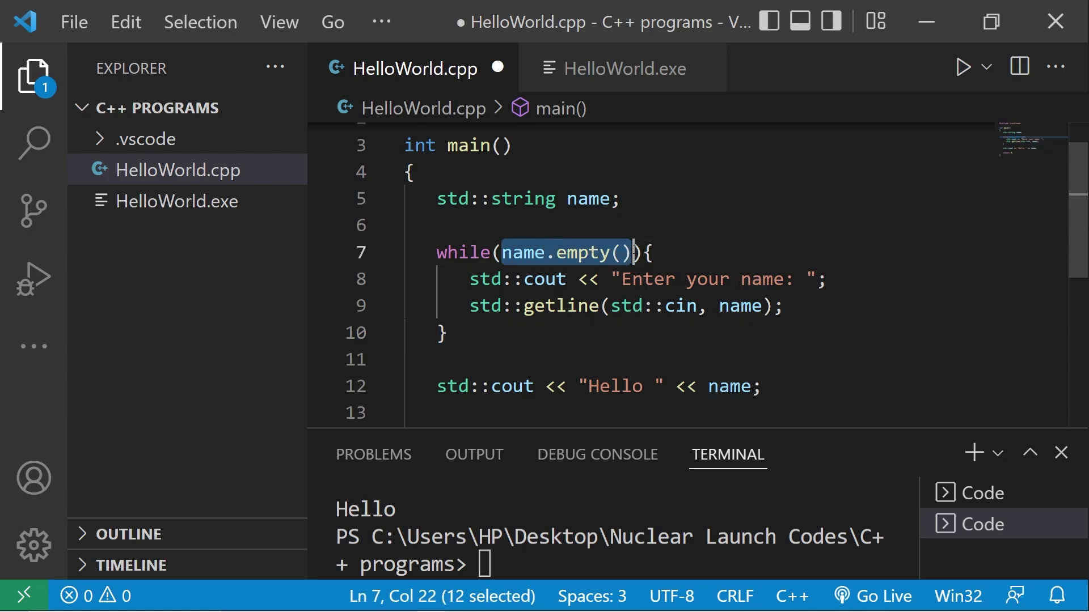
left_click(640, 253)
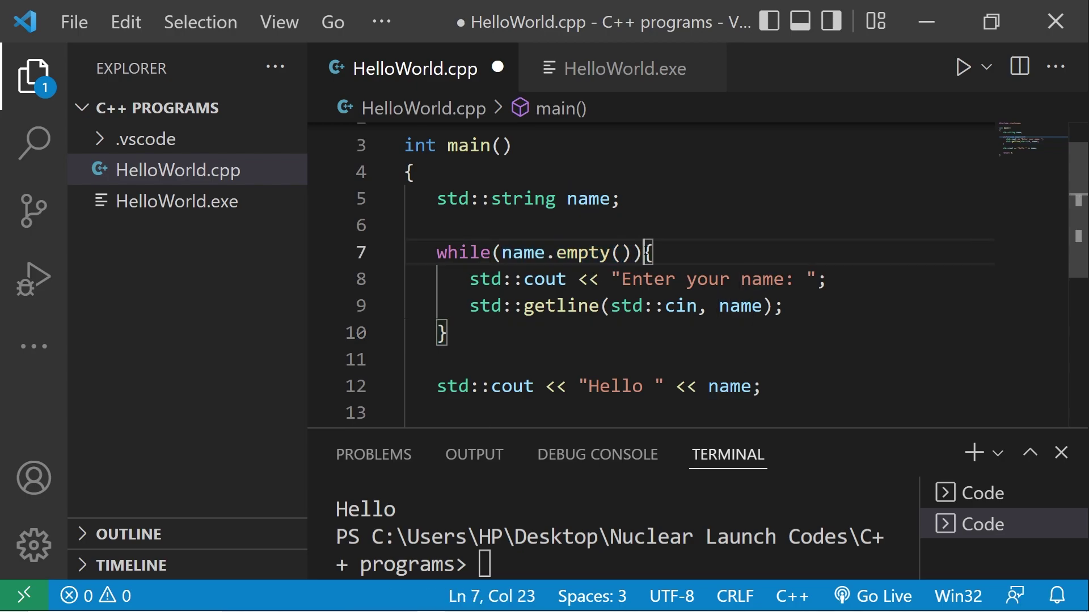
Run the program, submit two blank names, then enter Bro Code to print Hello Bro Code.
left_click_drag(640, 252, 448, 333)
left_click(447, 332)
key("ctrl+alt+n")
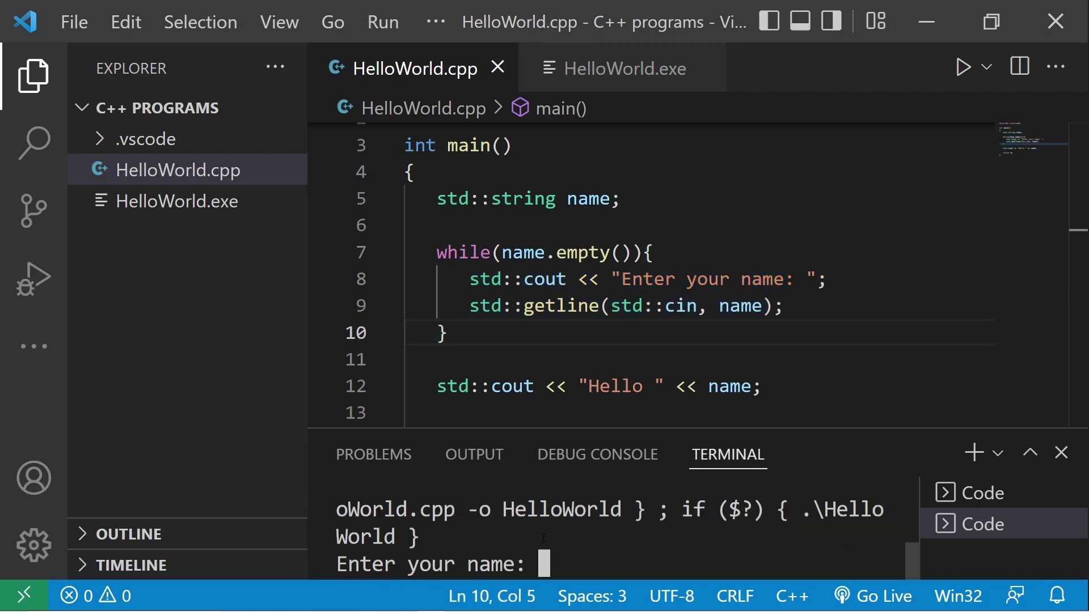
key("Return")
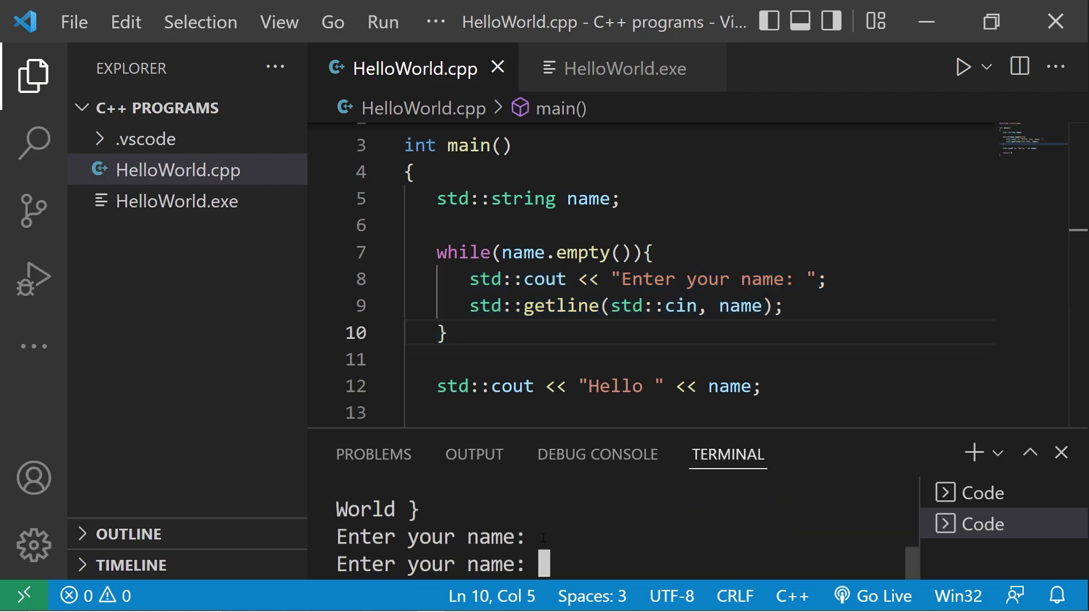
key("Return")
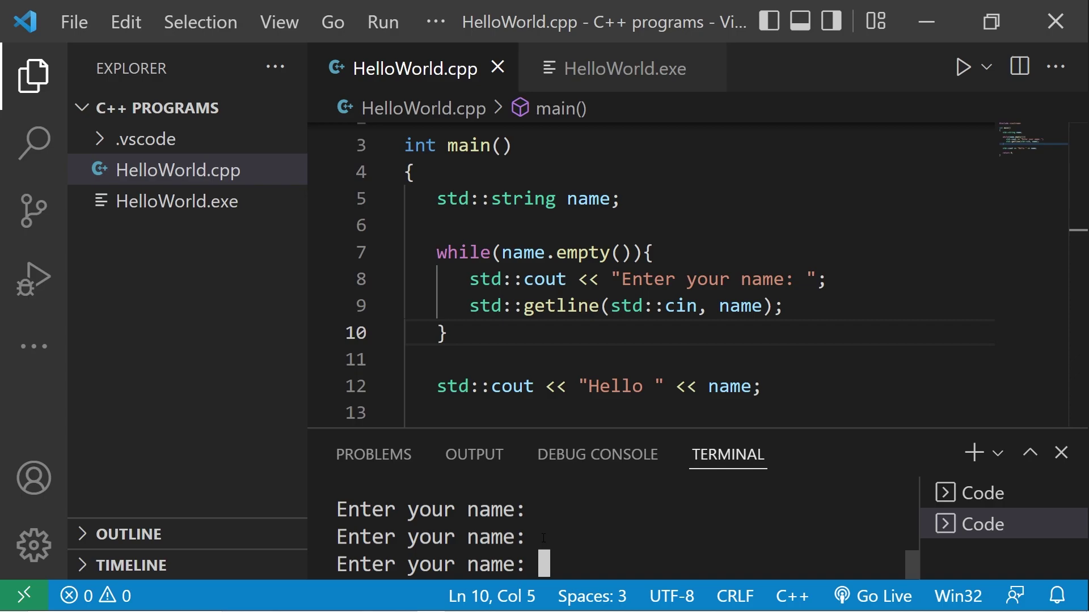
type("Bro Code")
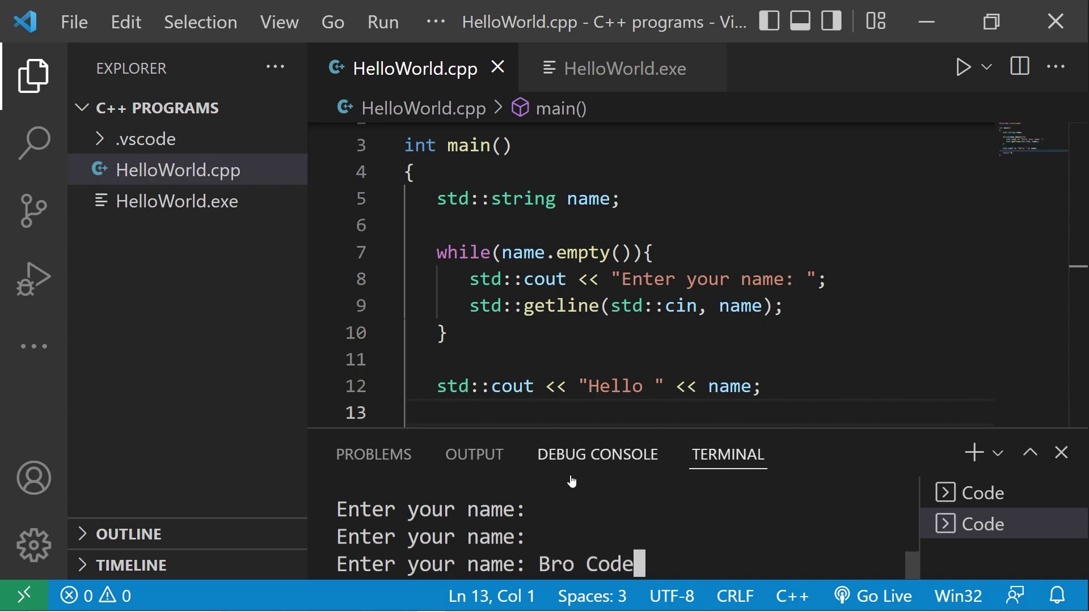
key("Return")
left_click_drag(528, 509, 305, 509)
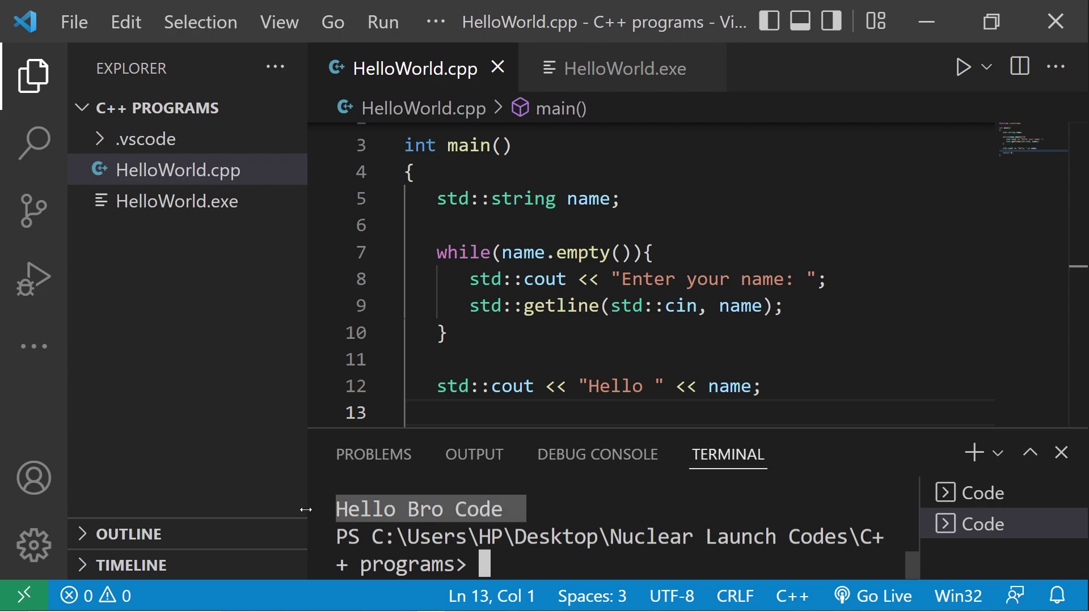
left_click(565, 512)
double_click(464, 252)
left_click(725, 246)
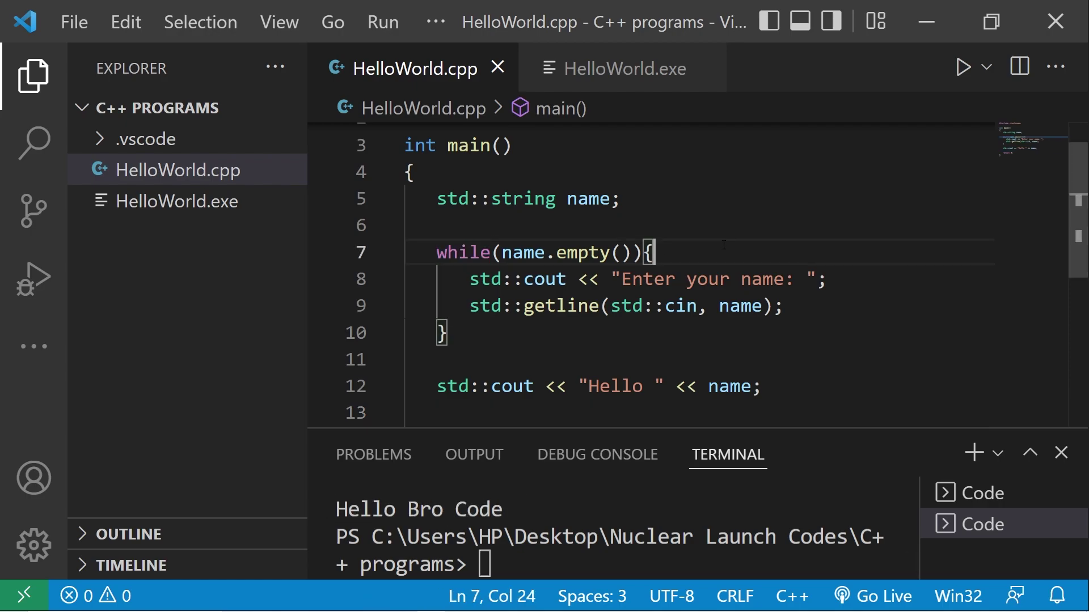
double_click(464, 253)
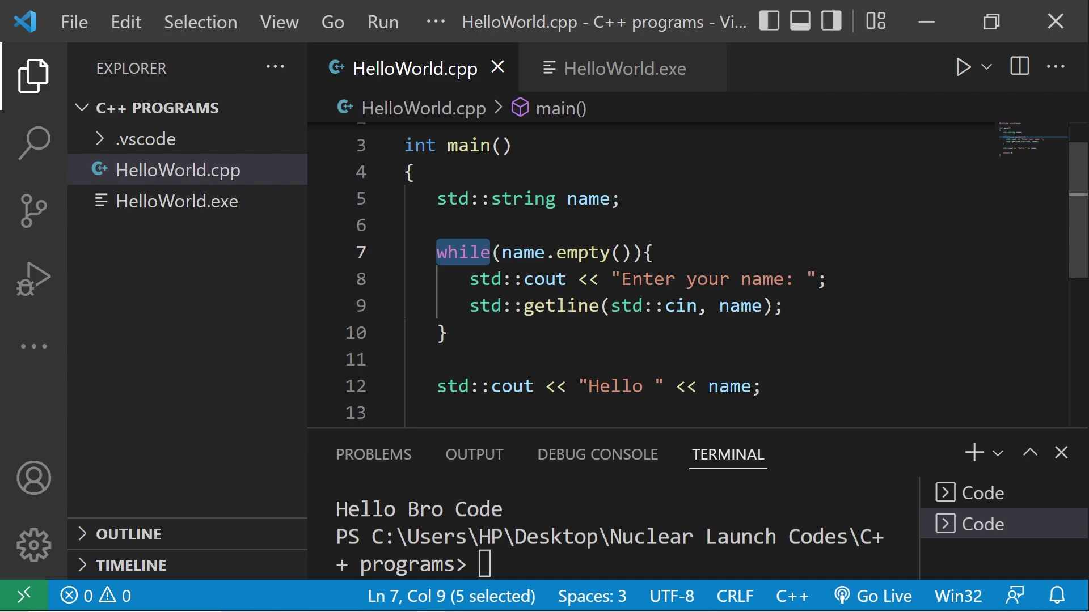
left_click_drag(643, 253, 448, 333)
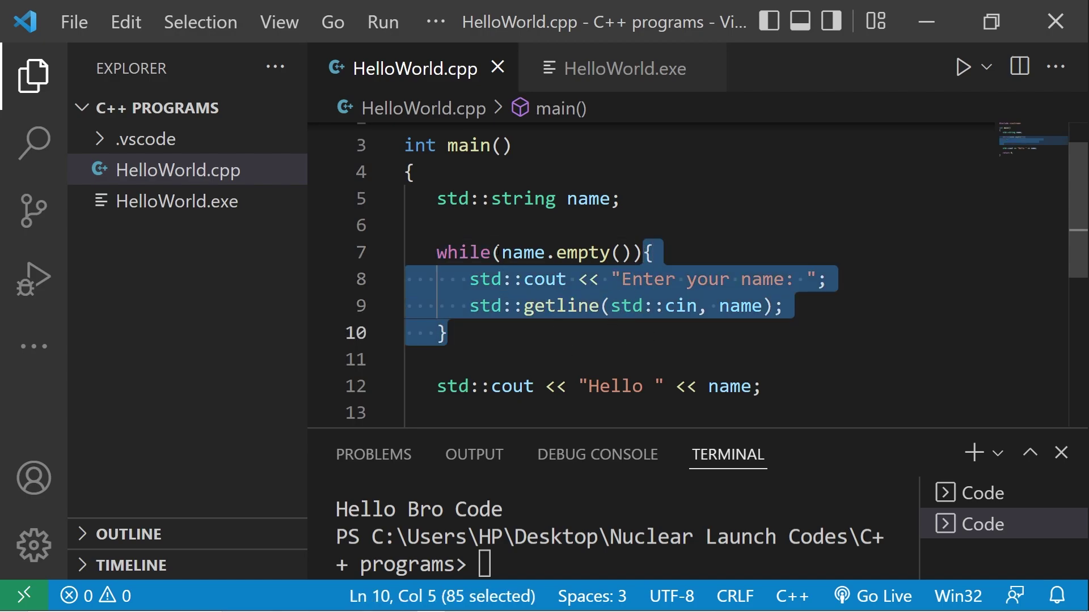
left_click_drag(502, 253, 634, 253)
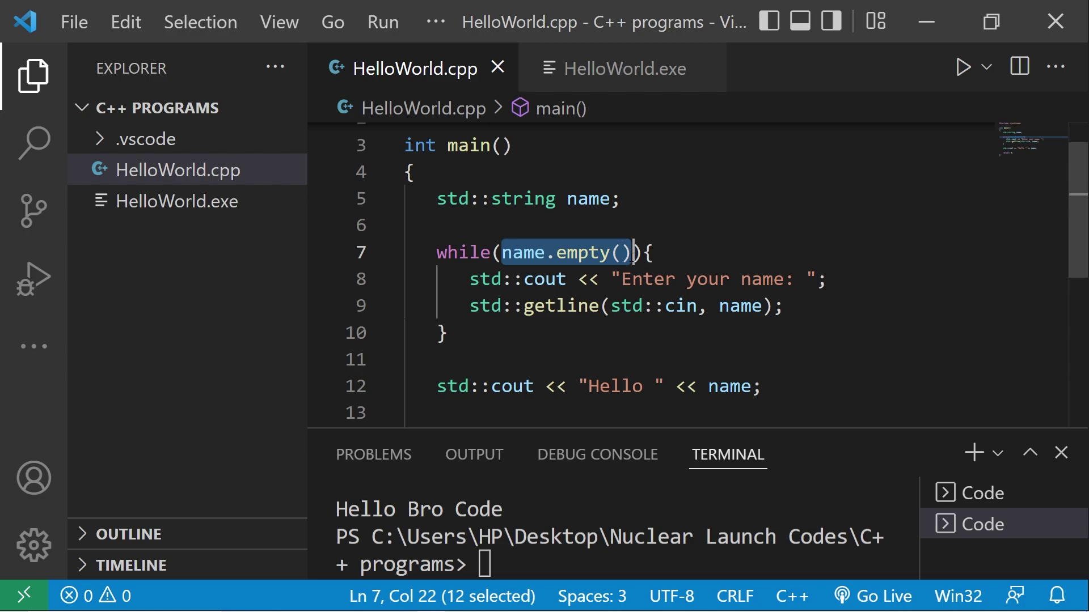
left_click(644, 253)
left_click_drag(502, 252, 634, 252)
key("Down")
key("Down")
key("Down")
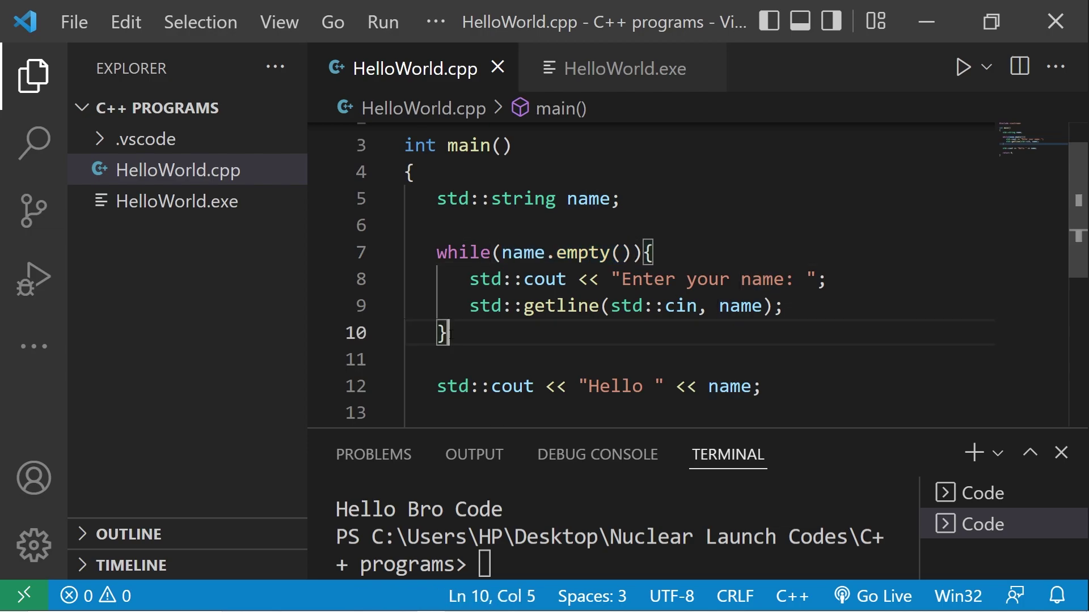
key("shift+Left")
key("shift+Left")
left_click_drag(502, 252, 631, 252)
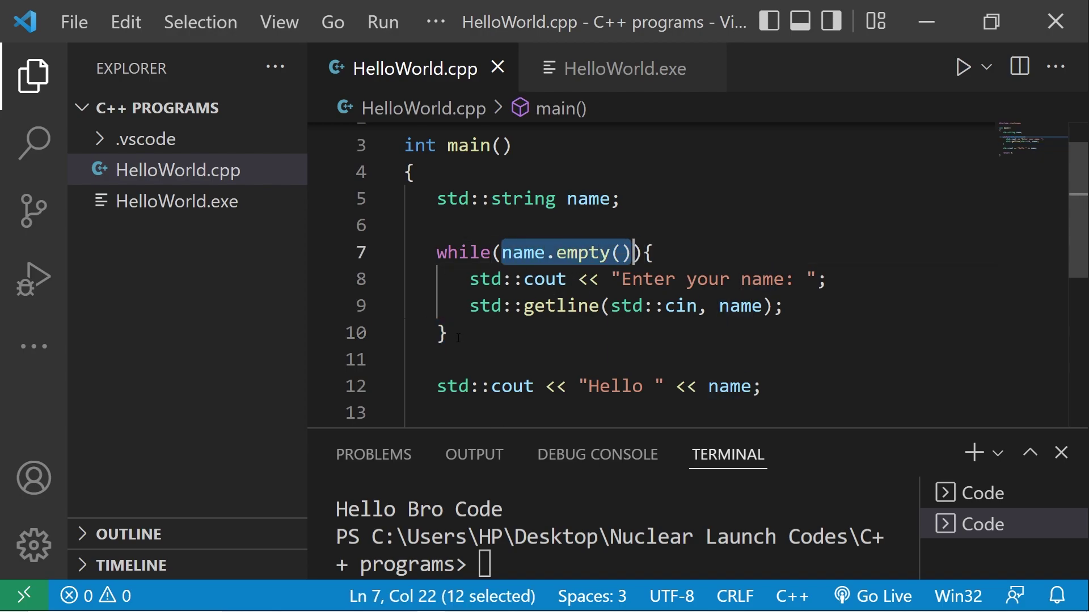
left_click_drag(458, 338, 405, 253)
left_click(453, 356)
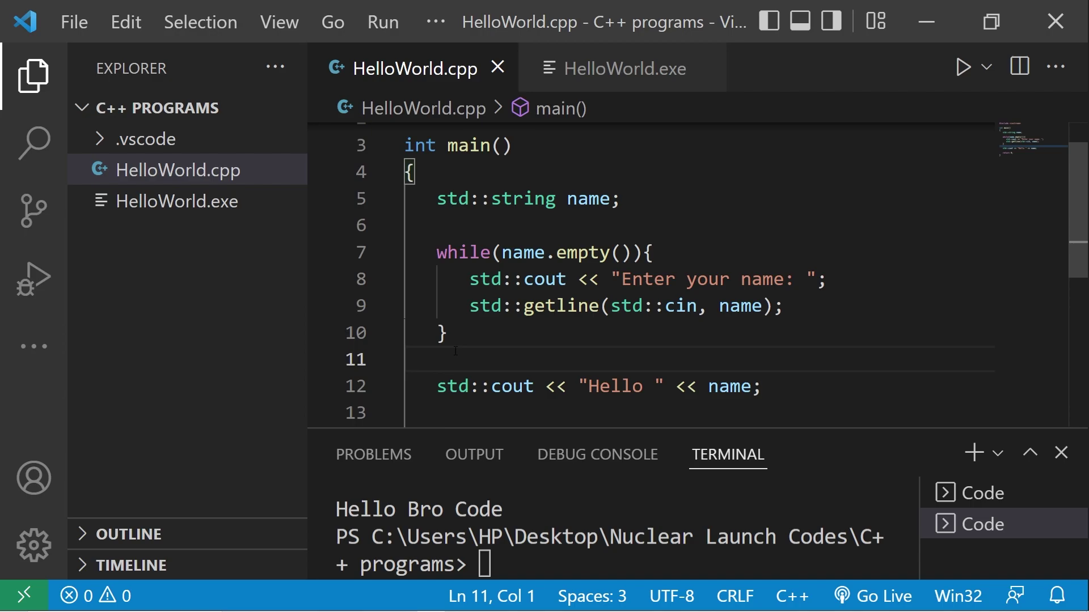
key("Tab")
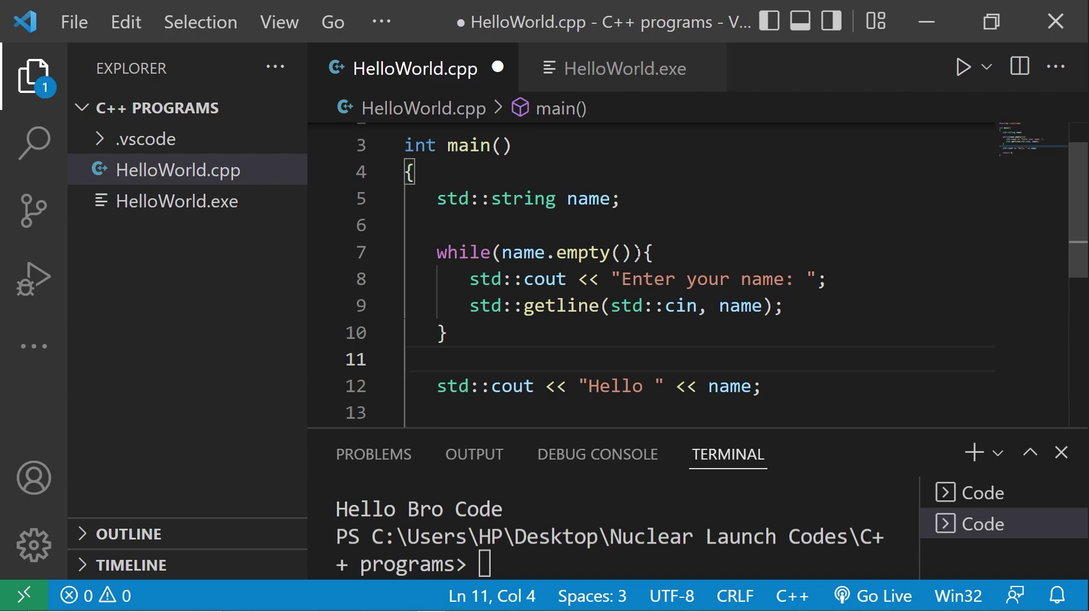
Change the while condition to 1==1 and delete the getline line.
left_click_drag(631, 253, 505, 253)
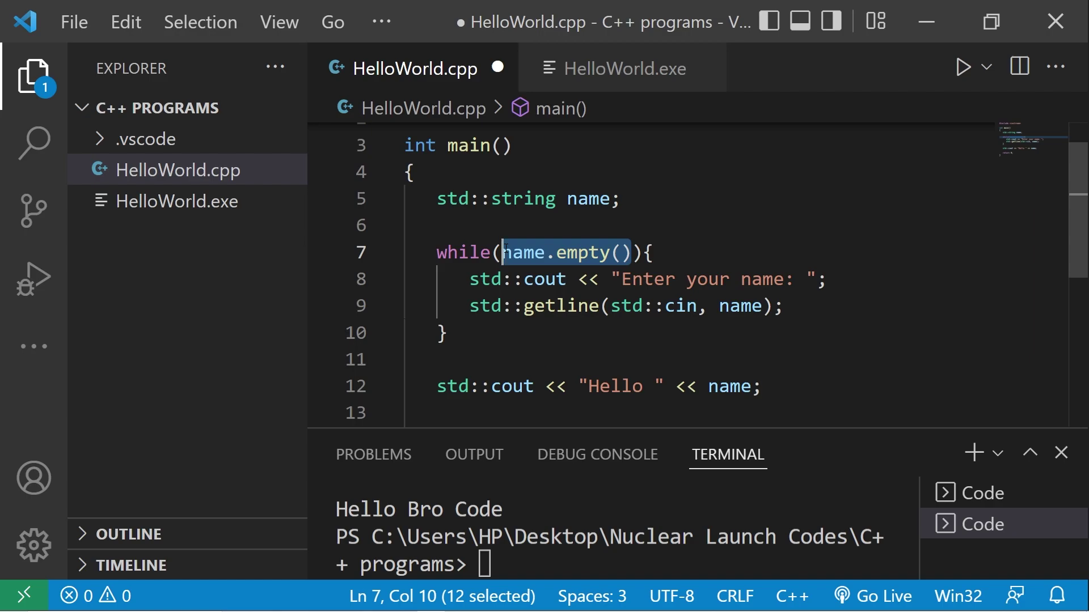
type("1==1")
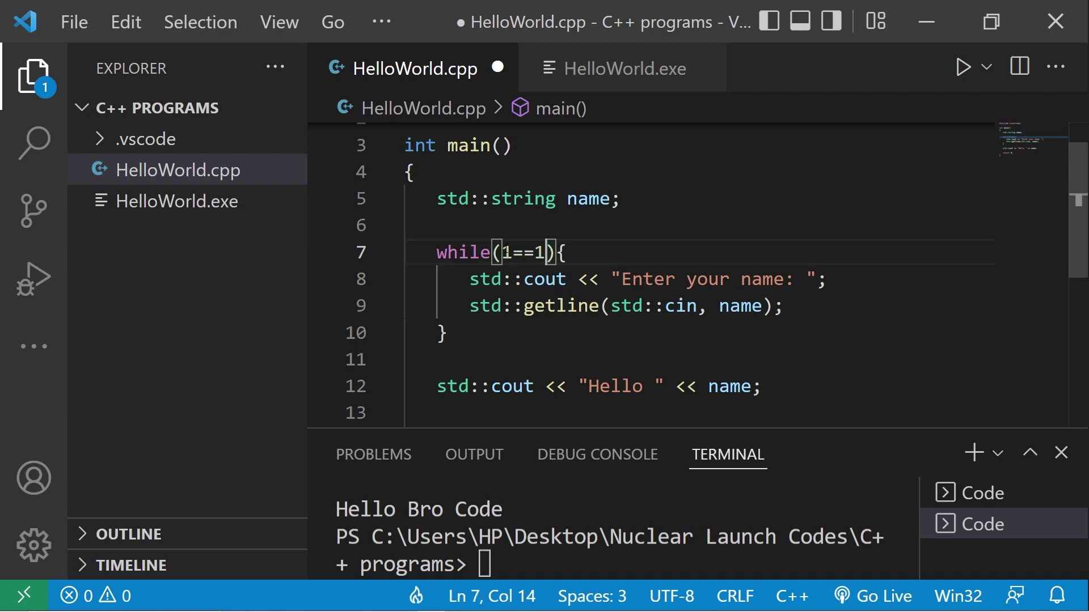
mouse_move(785, 306)
left_mouse_down()
mouse_move(656, 305)
mouse_move(405, 279)
mouse_move(322, 305)
left_mouse_up()
key("BackSpace")
key("BackSpace")
Replace the prompt with the HELP! stuck-in-an-infinite-loop message and save.
left_click_drag(783, 279, 622, 279)
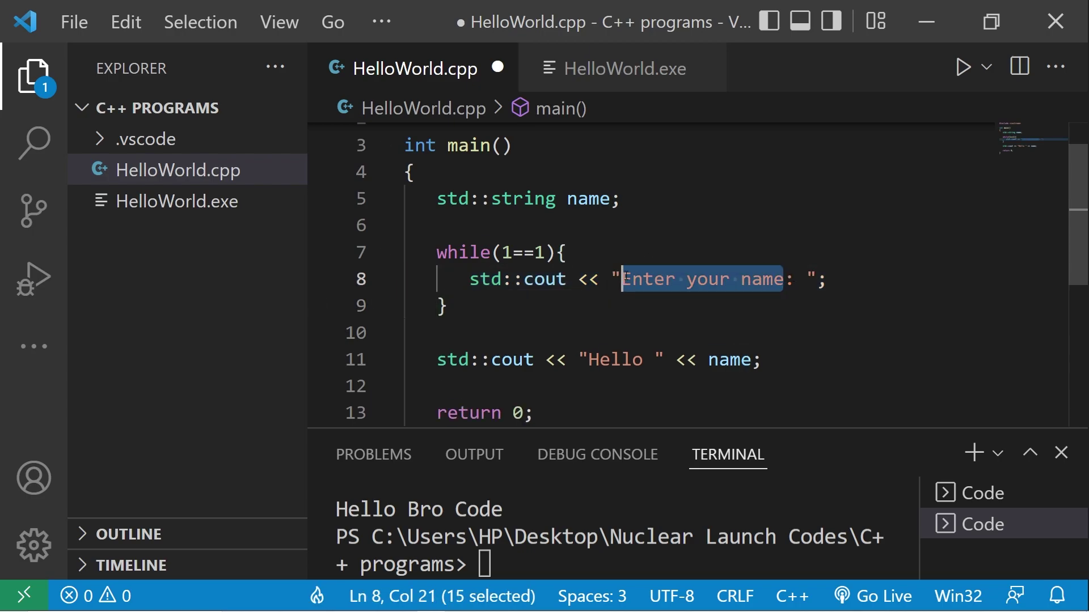
key("BackSpace")
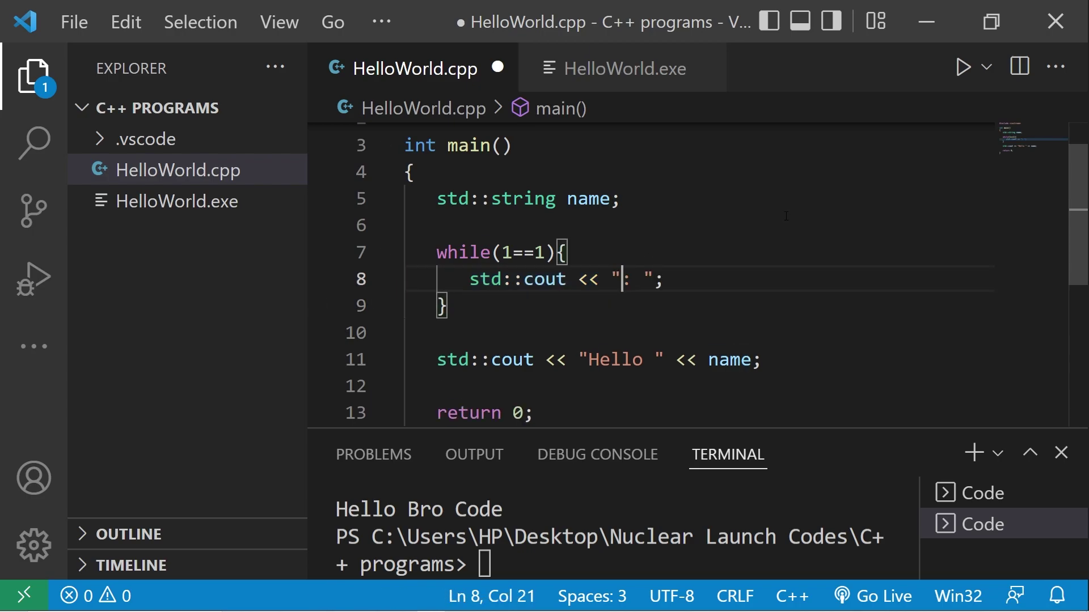
key("Right")
key("BackSpace")
type("HELP")
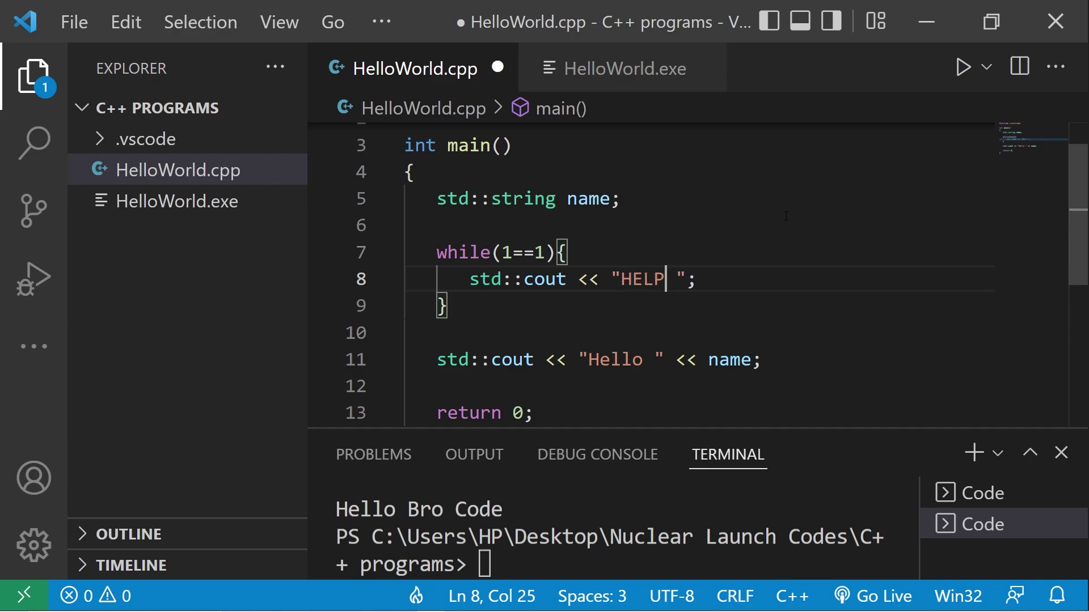
type("!")
key("Right")
type("I'M")
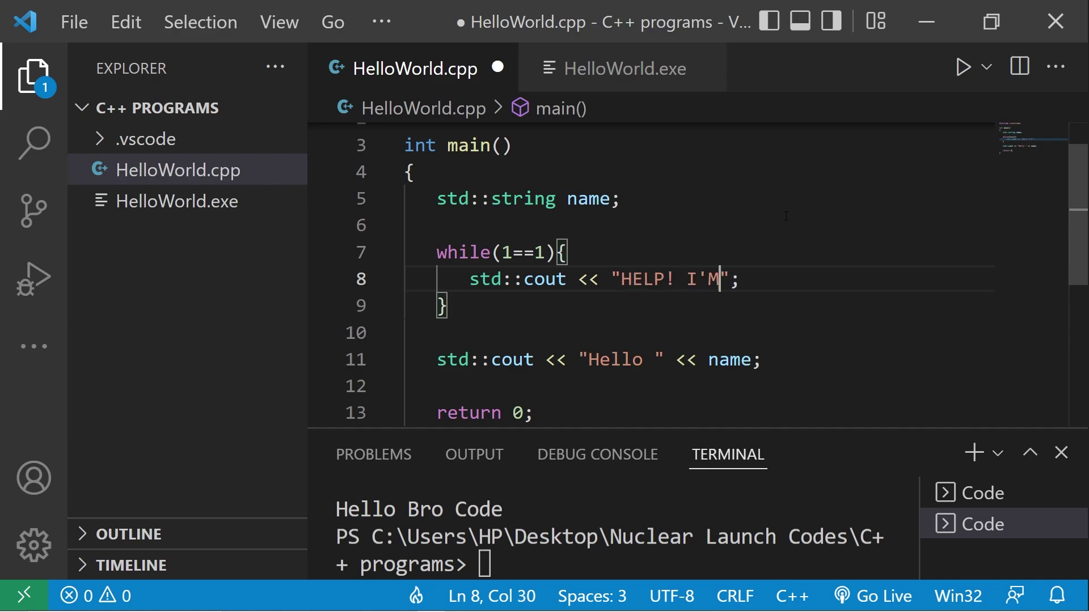
type(" STUCK IN AN ")
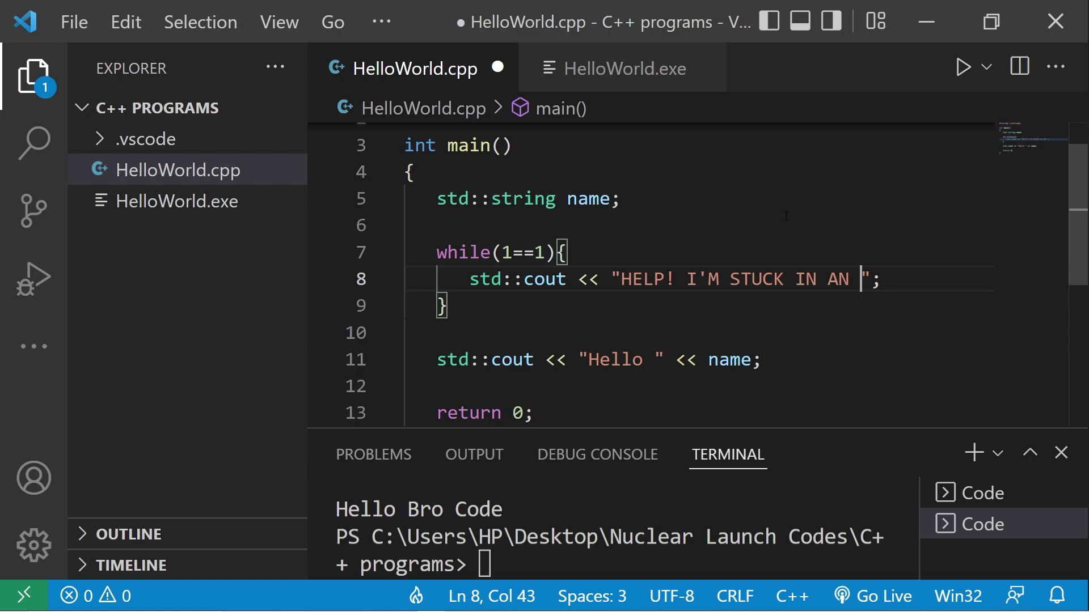
type("INFINITE L")
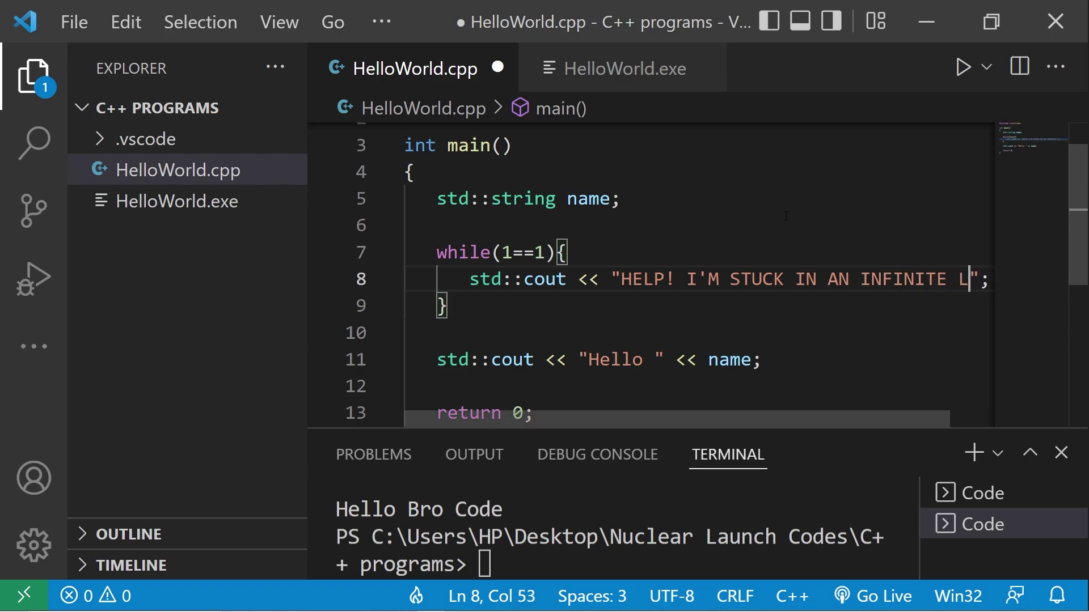
type("OOP!")
key("Down")
key("ctrl+s")
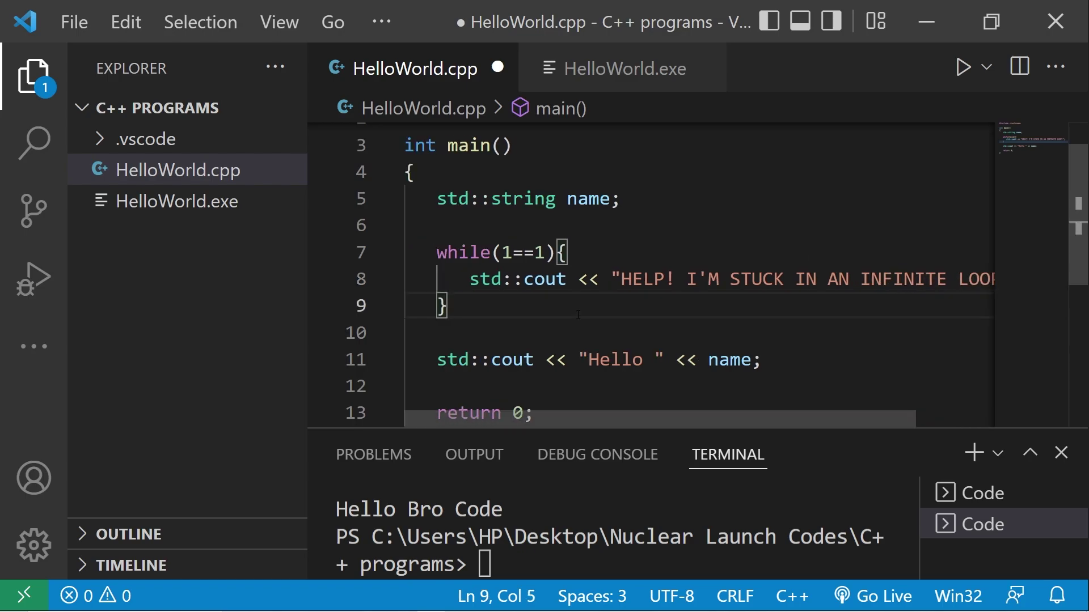
Rerun the name.empty() loop program, then highlight its condition and loop body.
left_click(962, 66)
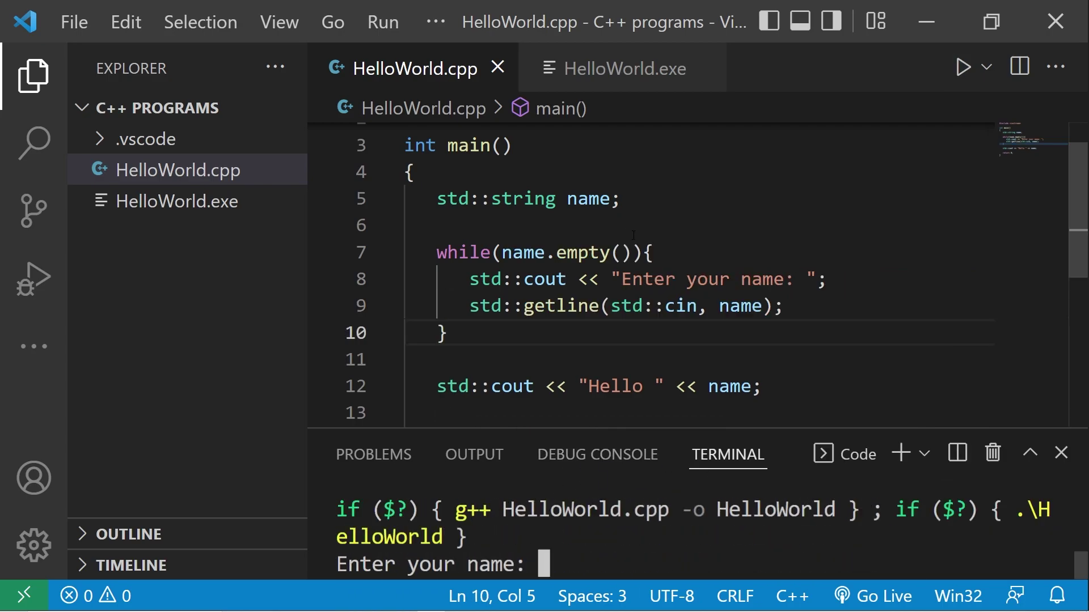
left_click_drag(503, 253, 634, 253)
left_click(503, 253)
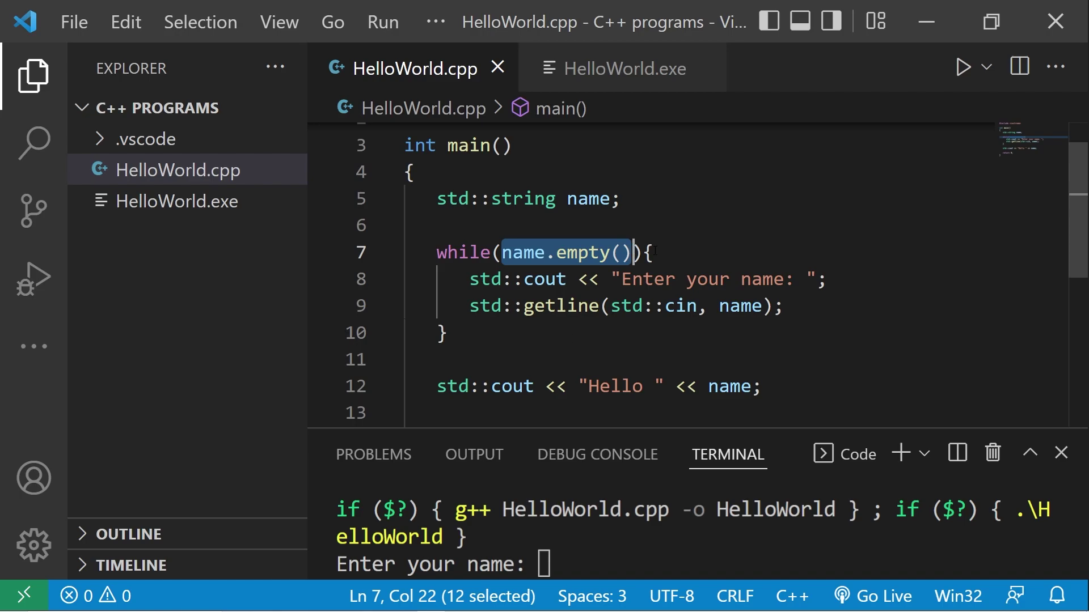
left_click_drag(644, 252, 448, 333)
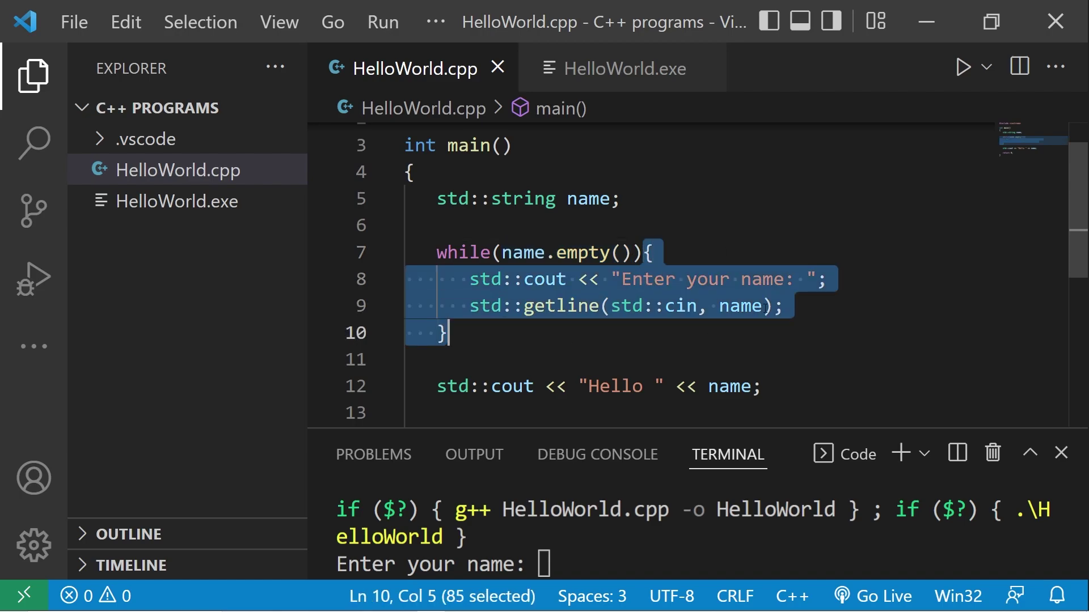
left_click(449, 333)
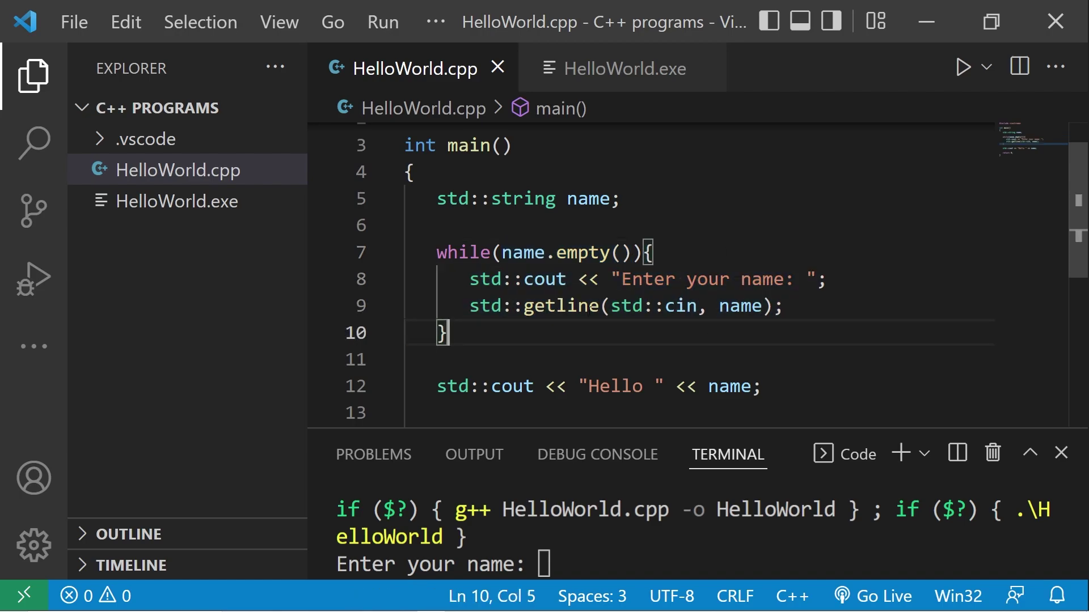